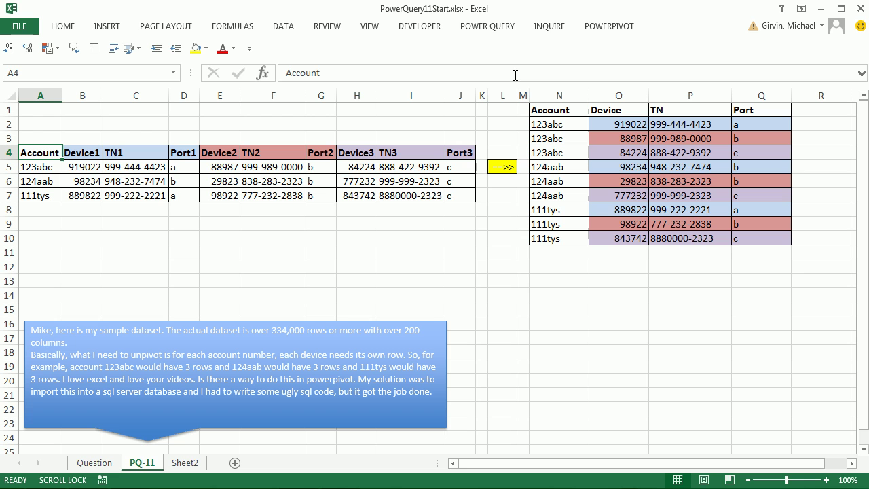
Move the Device2/TN2/Port2 block to B8 and copy the account numbers into A8:A10.
{"action": "left_click", "coordinate": [488, 27]}
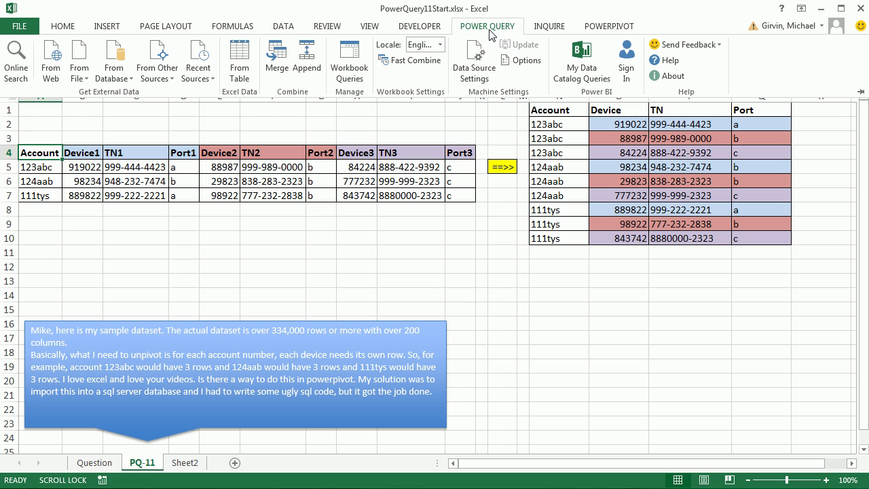
{"action": "left_click", "coordinate": [240, 191]}
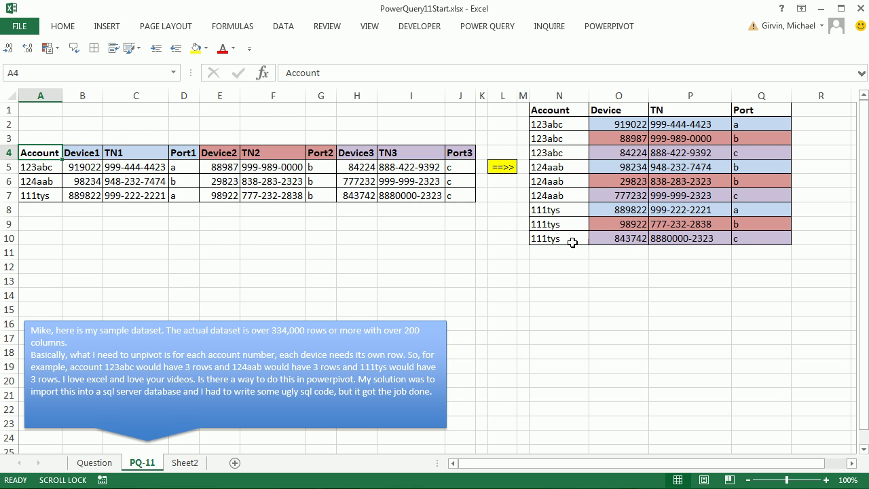
{"action": "left_click", "coordinate": [33, 167]}
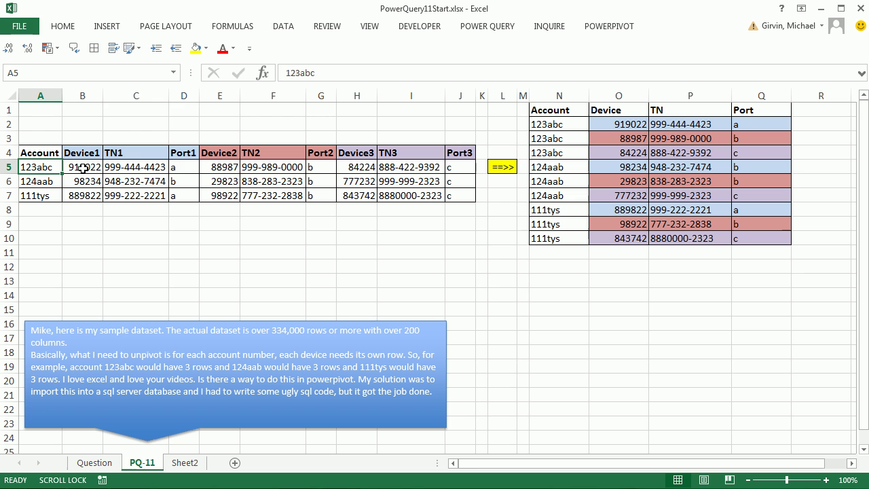
{"action": "left_click_drag", "start_coordinate": [80, 167], "coordinate": [450, 169]}
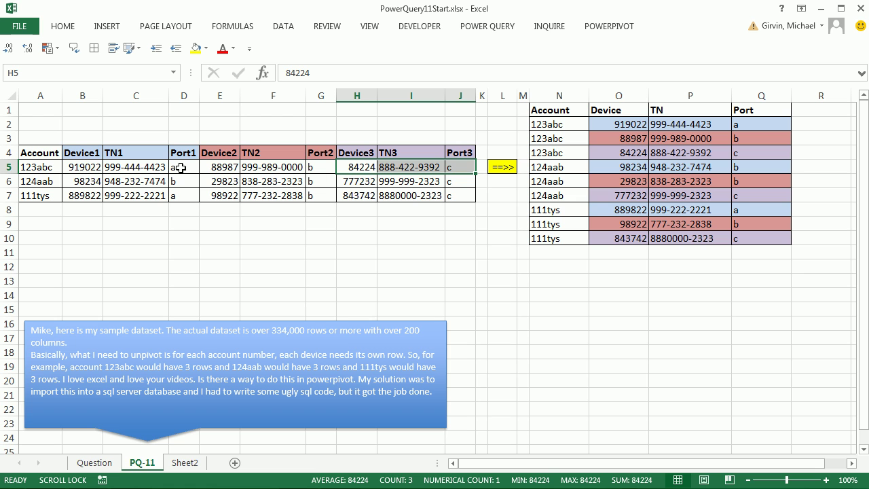
{"action": "left_click_drag", "start_coordinate": [211, 169], "coordinate": [337, 195]}
{"action": "key", "text": "ctrl+c"}
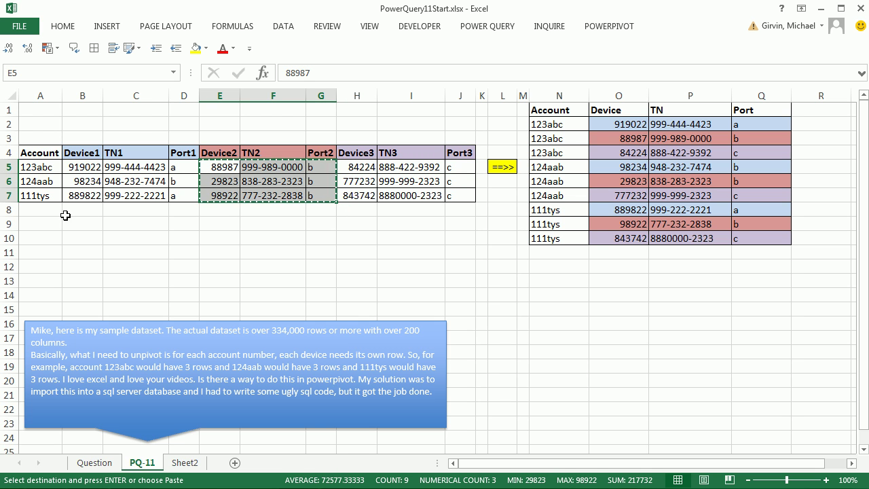
{"action": "left_click", "coordinate": [75, 210]}
{"action": "key", "text": "ctrl+v"}
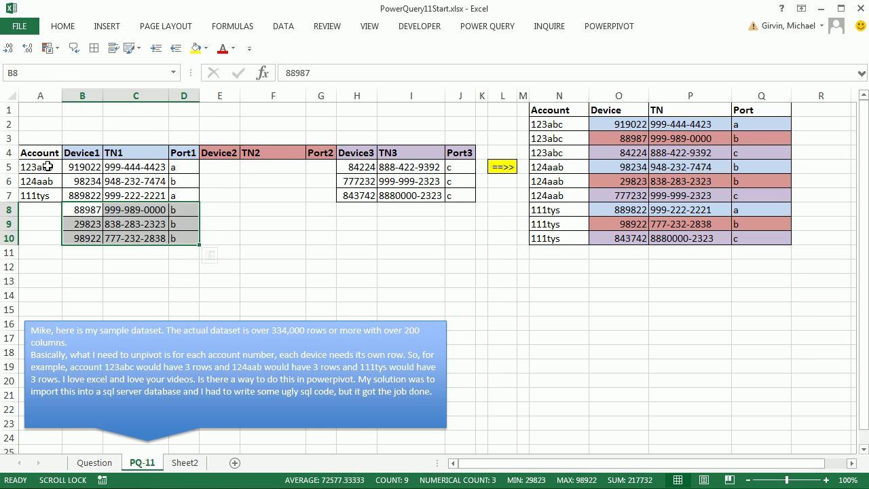
{"action": "left_click_drag", "start_coordinate": [48, 167], "coordinate": [51, 195]}
{"action": "key", "text": "ctrl+c"}
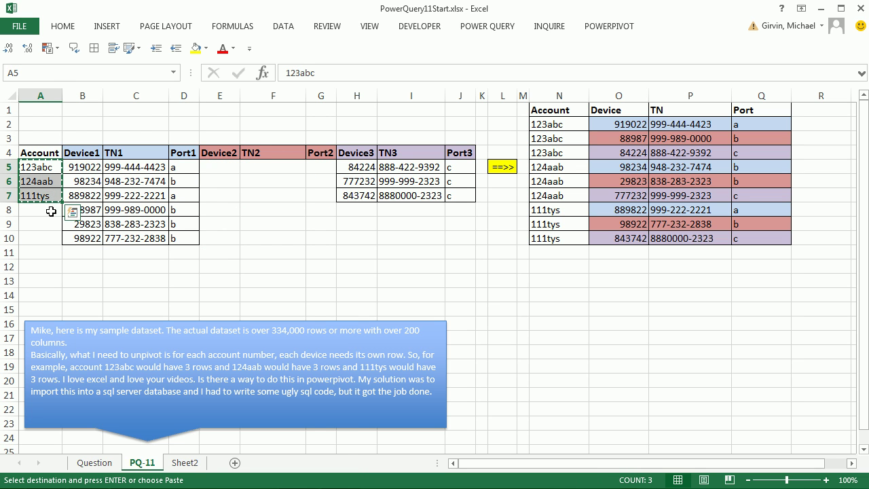
{"action": "left_click", "coordinate": [51, 211]}
{"action": "key", "text": "ctrl+v"}
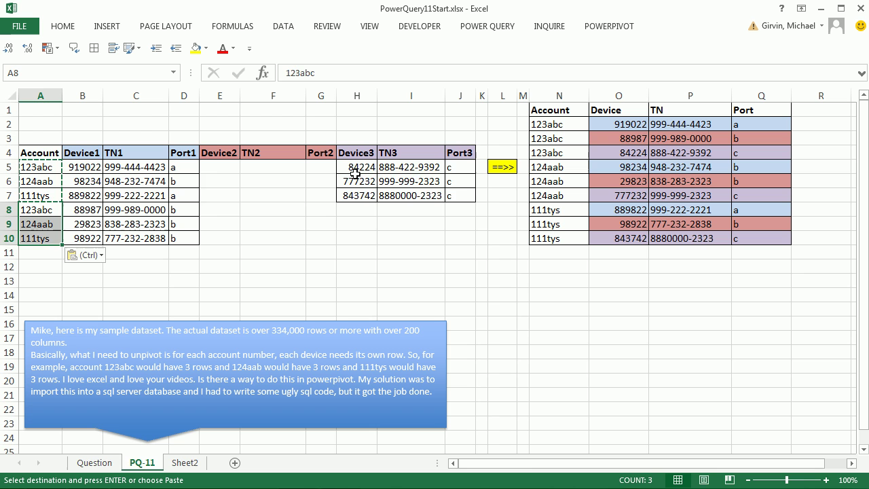
Move the Device3/TN3/Port3 block to B11 and repeat the account numbers in A11:A13.
{"action": "left_click_drag", "start_coordinate": [355, 173], "coordinate": [468, 198]}
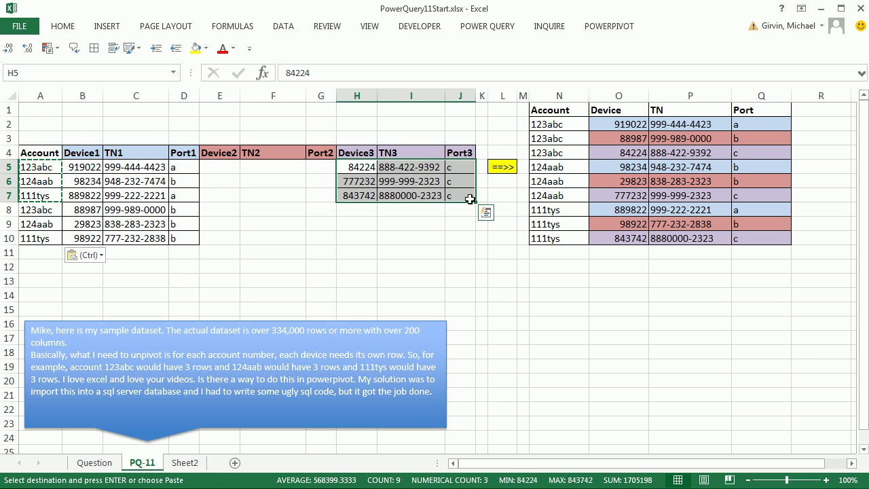
{"action": "key", "text": "ctrl+x"}
{"action": "left_click", "coordinate": [84, 253]}
{"action": "key", "text": "ctrl+v"}
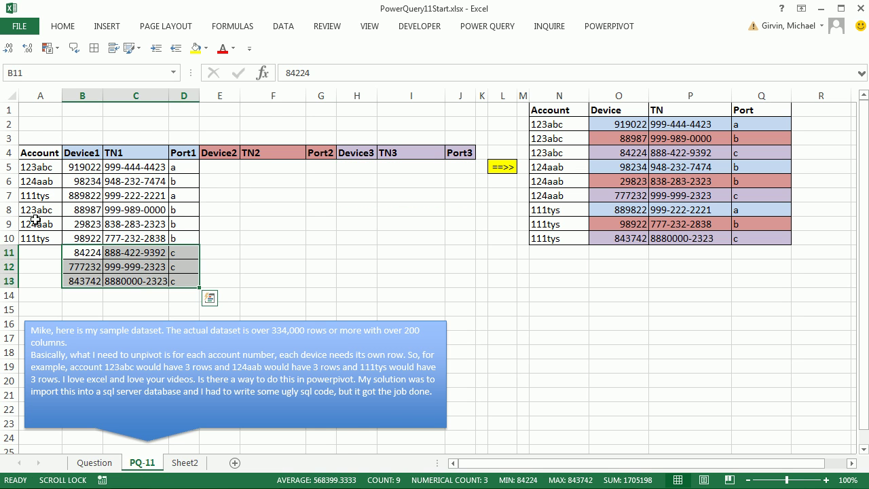
{"action": "left_click_drag", "start_coordinate": [35, 218], "coordinate": [35, 239]}
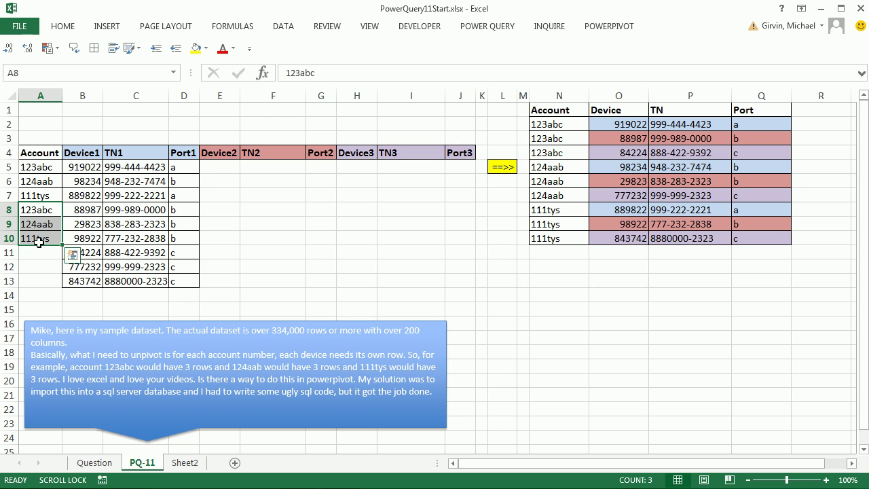
{"action": "key", "text": "ctrl+c"}
{"action": "left_click", "coordinate": [42, 252]}
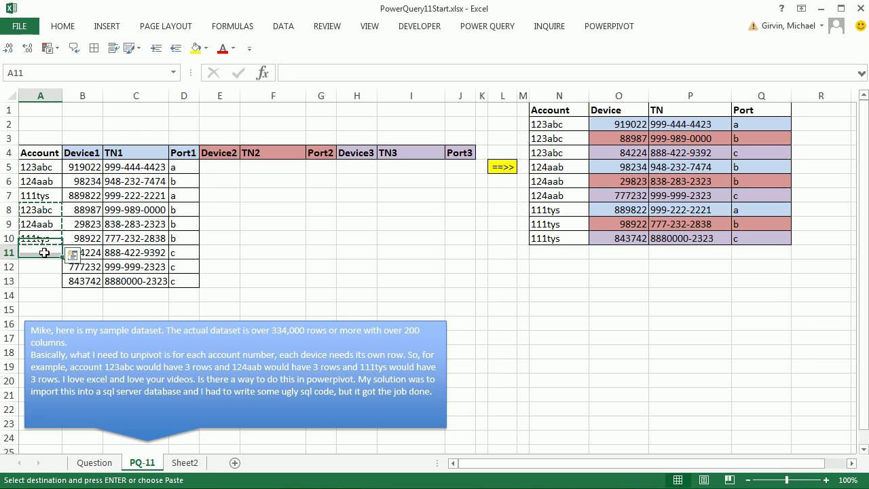
{"action": "key", "text": "ctrl+v"}
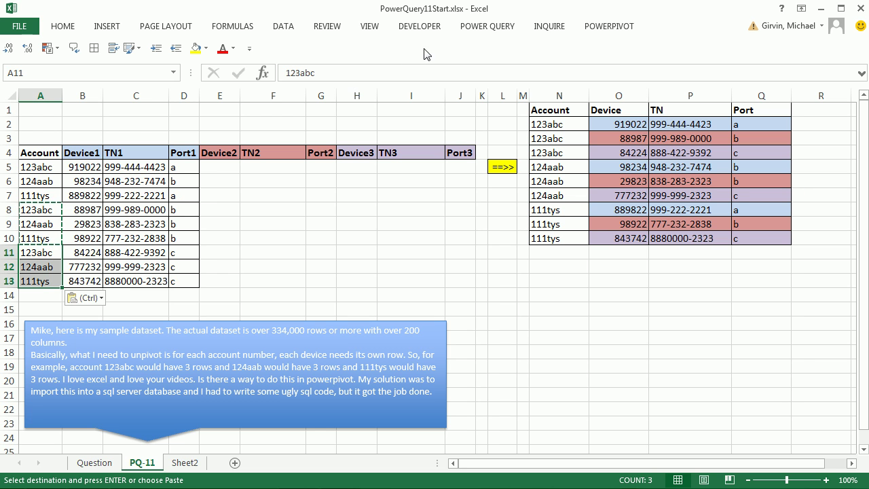
Undo the stacking, then highlight Account with each Device/TN/Port column group in turn.
{"action": "key", "text": "ctrl+shift+r"}
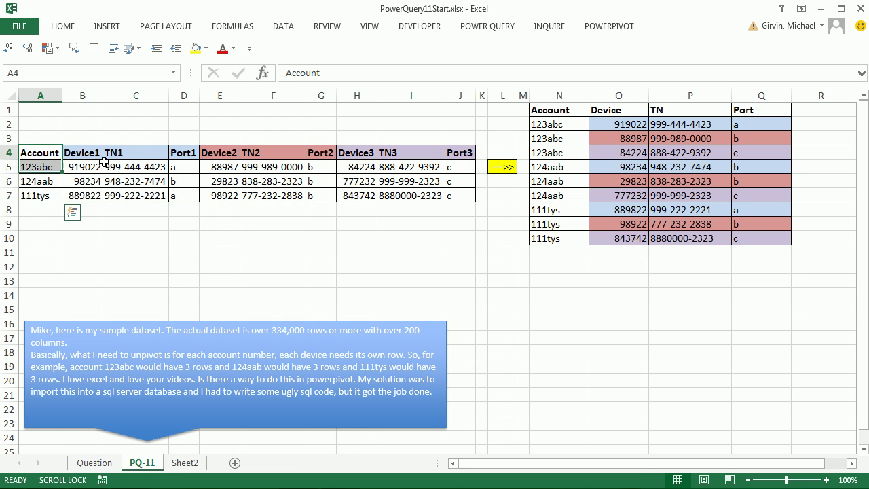
{"action": "left_click_drag", "start_coordinate": [39, 152], "coordinate": [185, 172]}
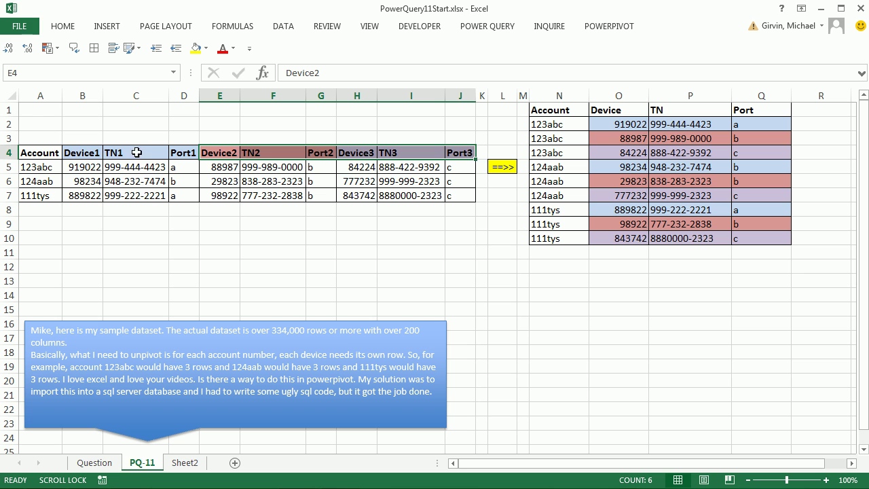
{"action": "left_click_drag", "start_coordinate": [52, 155], "coordinate": [41, 195]}
{"action": "left_click_drag", "start_coordinate": [218, 159], "coordinate": [321, 197]}
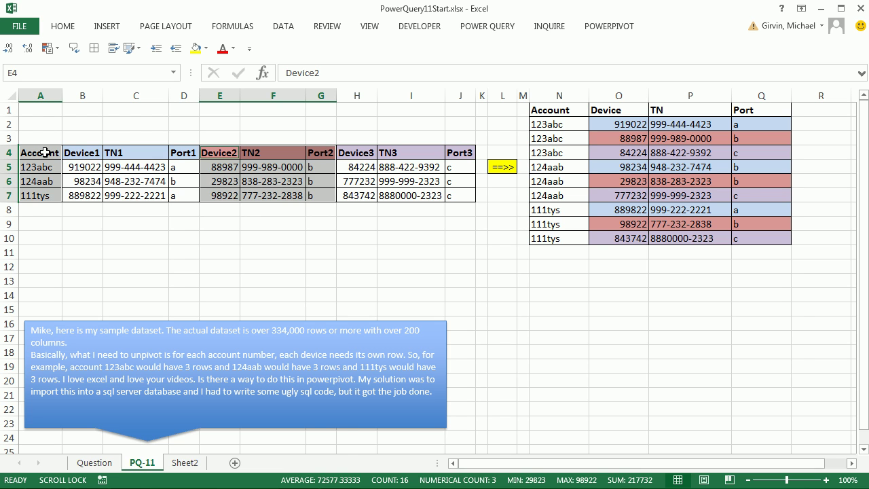
{"action": "left_click_drag", "start_coordinate": [42, 154], "coordinate": [41, 195]}
{"action": "left_click_drag", "start_coordinate": [357, 157], "coordinate": [453, 195]}
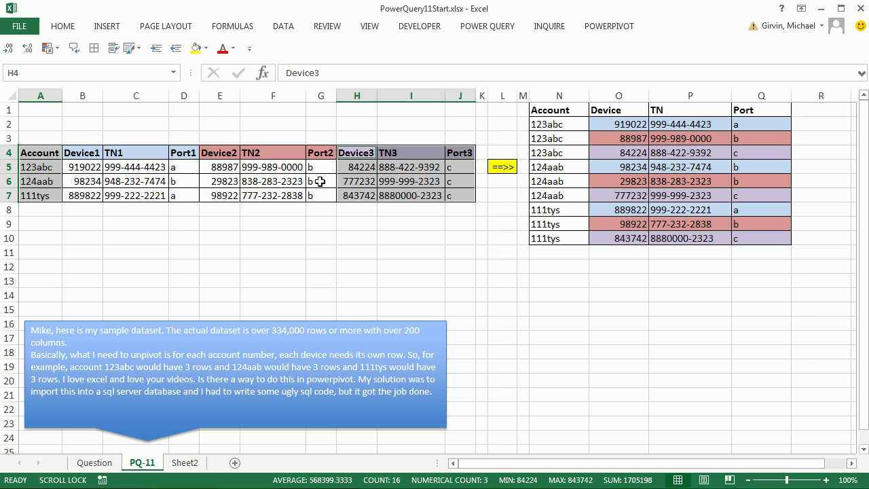
{"action": "left_click", "coordinate": [160, 169]}
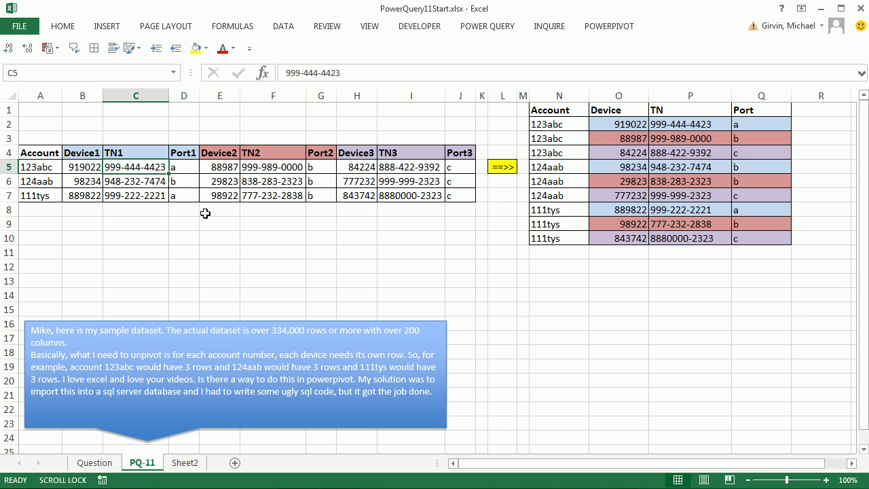
Convert A4:J7 into a table with headers and rename it from Table1 to AccountTable.
{"action": "key", "text": "ctrl+t"}
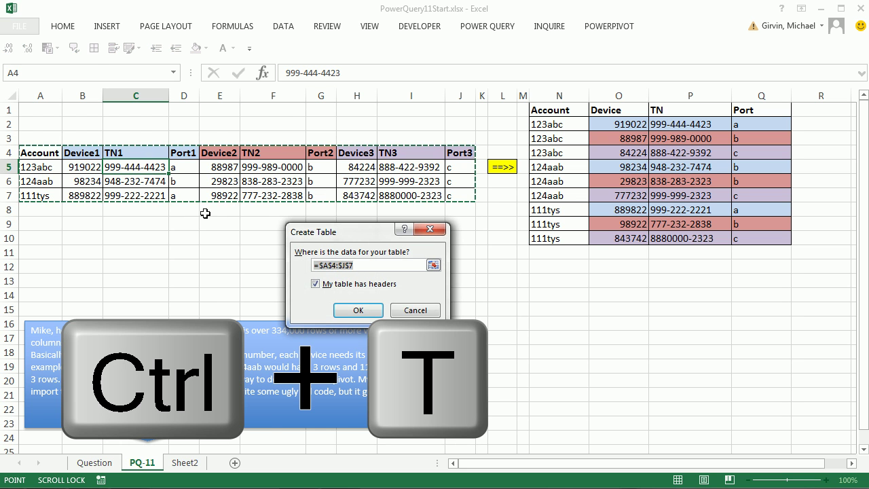
{"action": "key", "text": "Return"}
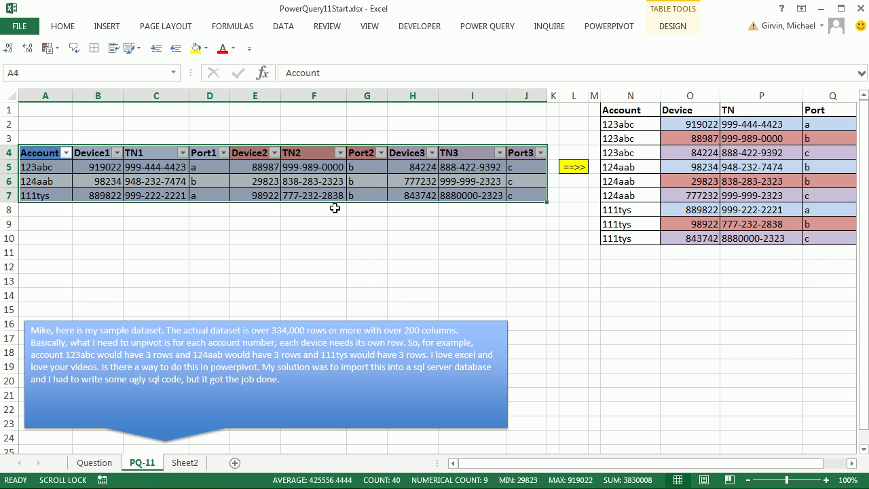
{"action": "left_click", "coordinate": [683, 29]}
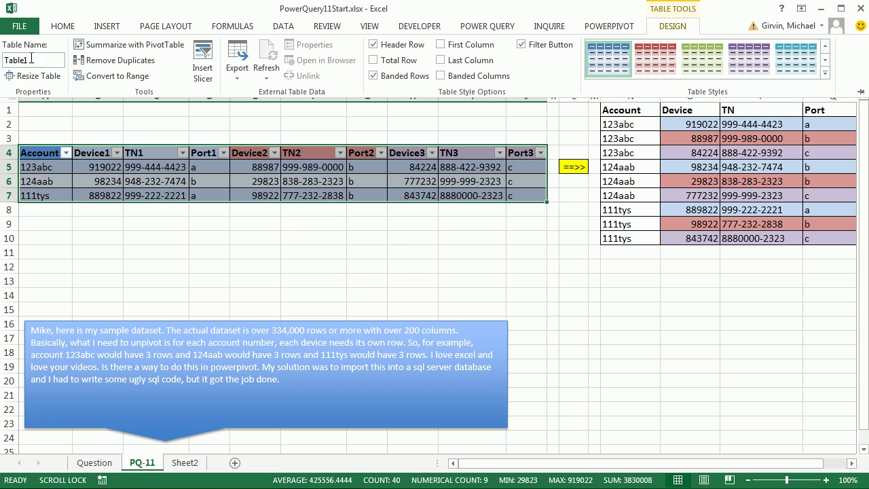
{"action": "key", "text": "Escape"}
{"action": "key", "text": "alt"}
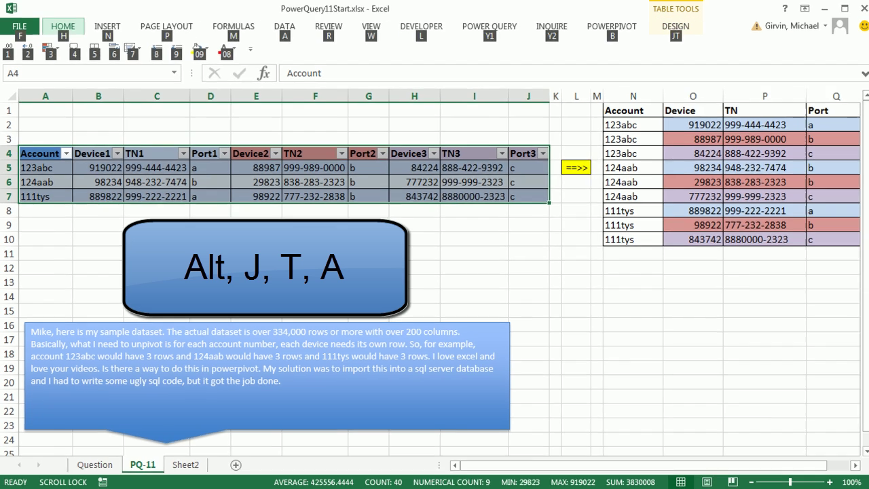
{"action": "type", "text": "jtaAccountTable"}
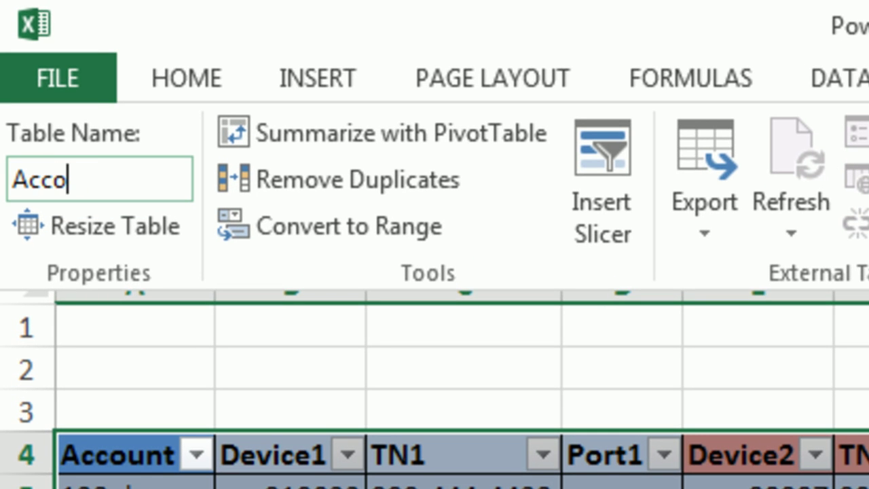
{"action": "key", "text": "Return"}
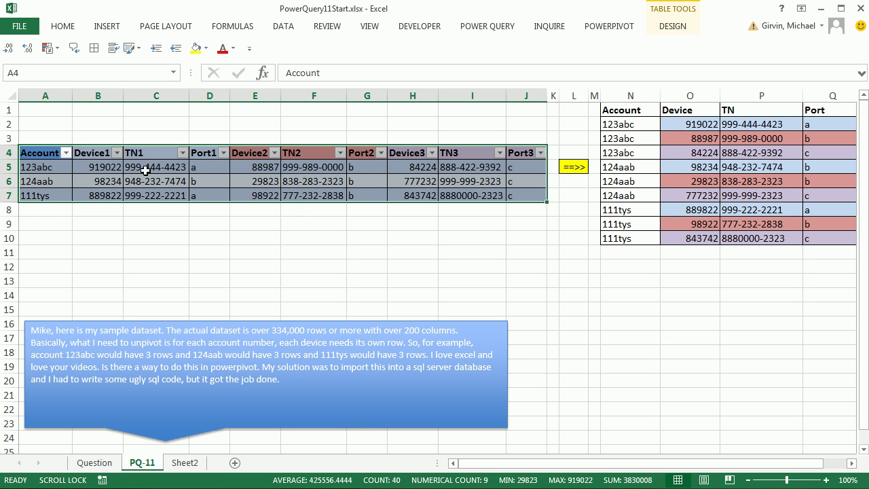
Load AccountTable into the Power Query Editor with Alt, Y, 1, Y, 7 (From Table).
{"action": "left_click", "coordinate": [145, 168]}
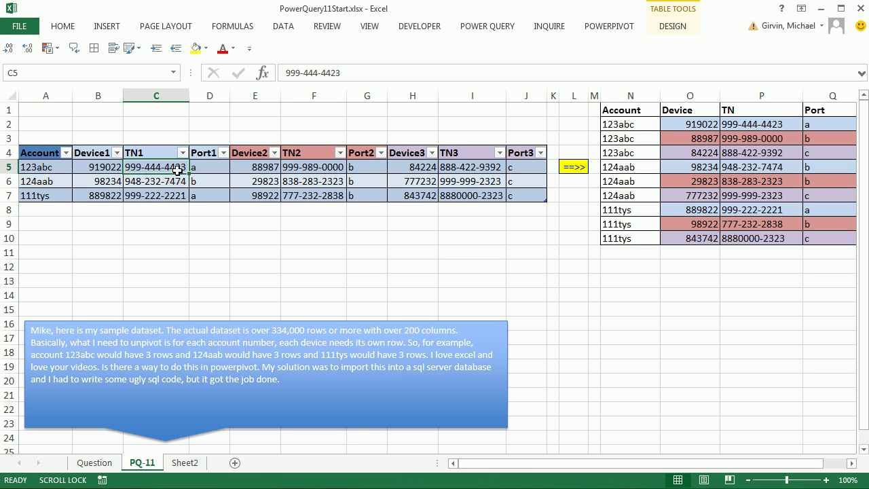
{"action": "left_click", "coordinate": [484, 30]}
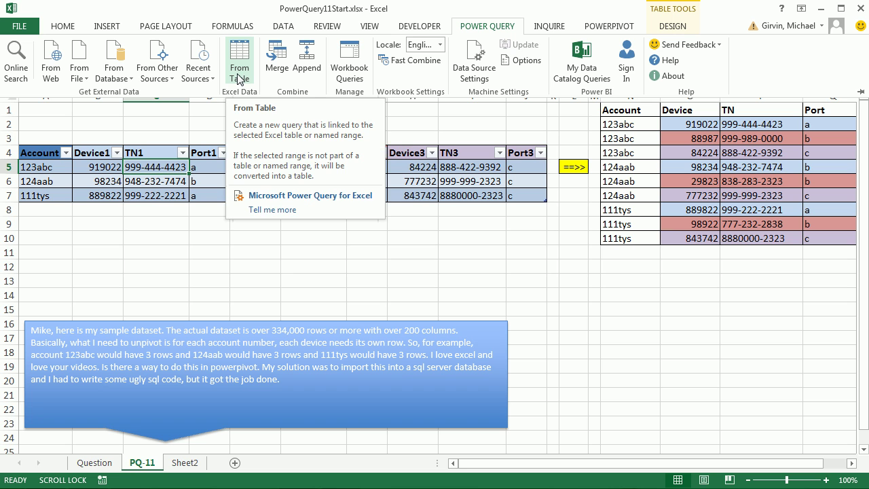
{"action": "left_click", "coordinate": [255, 173]}
{"action": "left_click", "coordinate": [256, 169]}
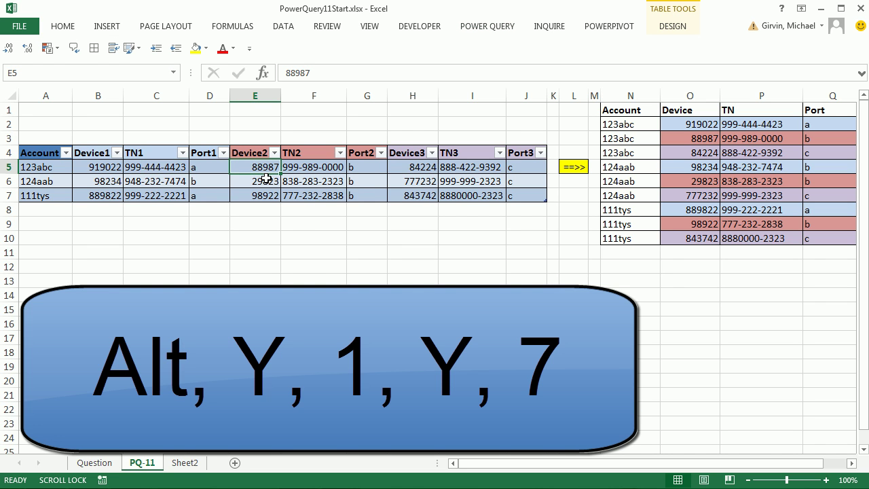
{"action": "key", "text": "alt"}
{"action": "key", "text": "y"}
{"action": "key", "text": "1"}
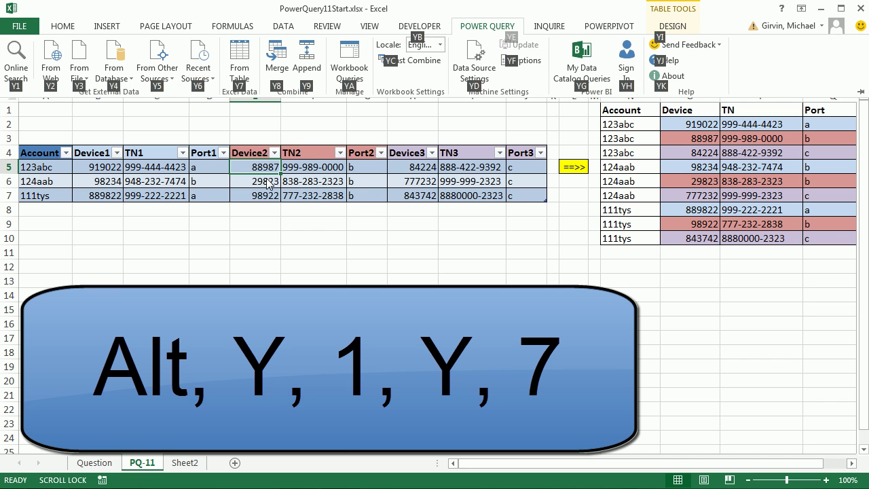
{"action": "key", "text": "y"}
{"action": "key", "text": "7"}
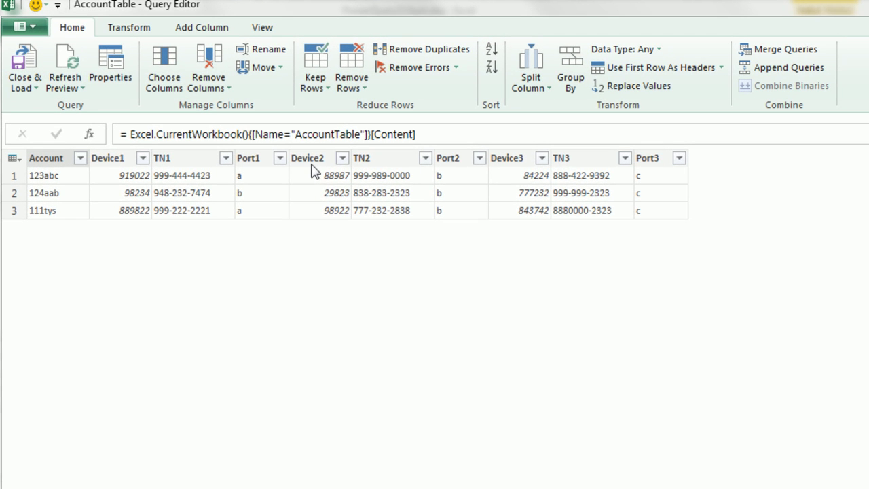
Remove the Device2 through Port3 columns from the query.
{"action": "left_click", "coordinate": [310, 160]}
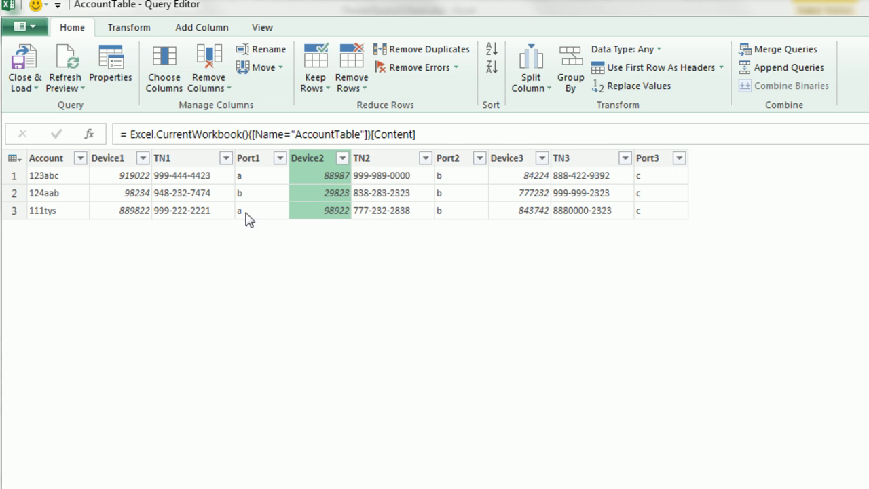
{"action": "left_click", "coordinate": [643, 159], "text": "shift"}
{"action": "right_click", "coordinate": [642, 162]}
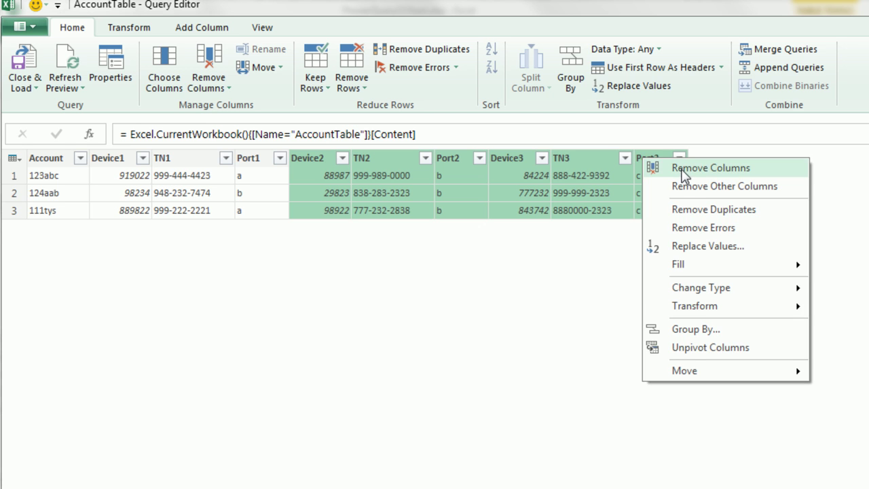
{"action": "left_click", "coordinate": [684, 169]}
Rename Port1, TN1 and Device1 to Port, TN and Device, and name the query Set1.
{"action": "left_click", "coordinate": [269, 161]}
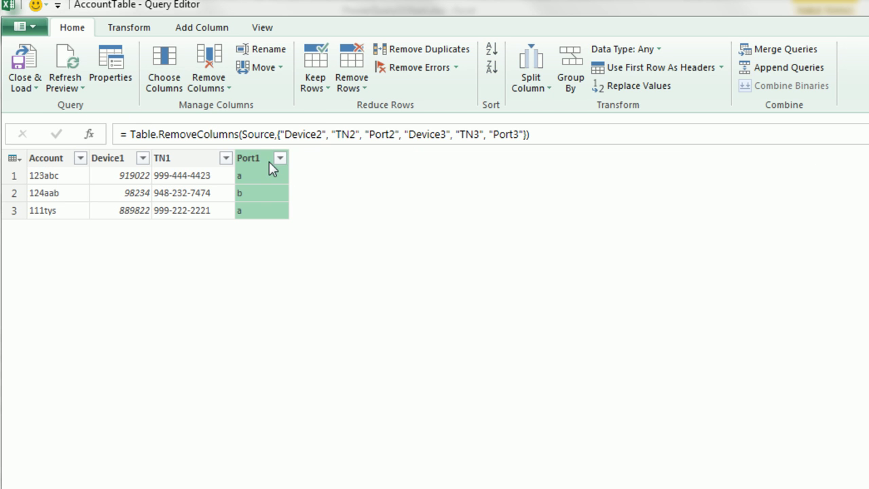
{"action": "double_click", "coordinate": [262, 157]}
{"action": "left_click", "coordinate": [263, 158]}
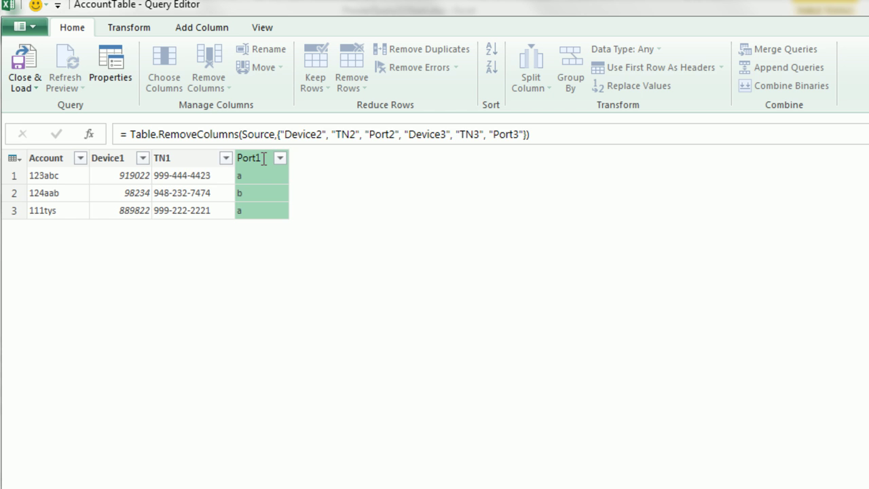
{"action": "left_click", "coordinate": [195, 158]}
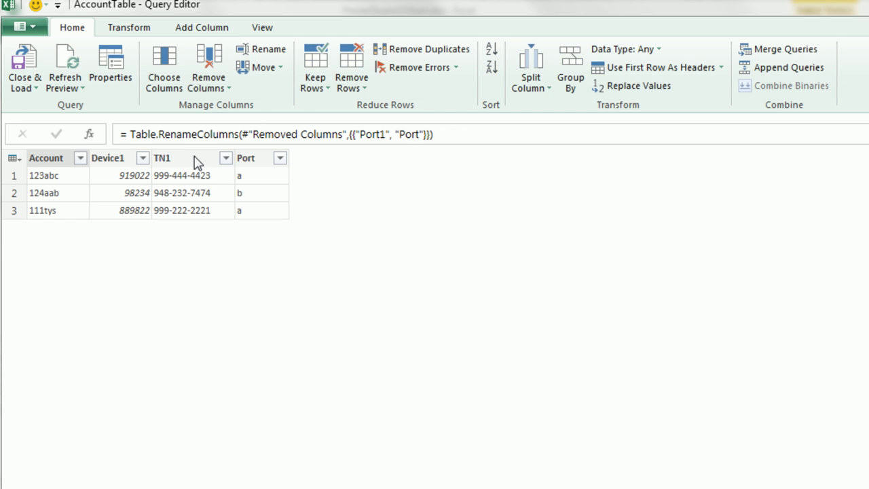
{"action": "double_click", "coordinate": [196, 157]}
{"action": "left_click", "coordinate": [195, 158]}
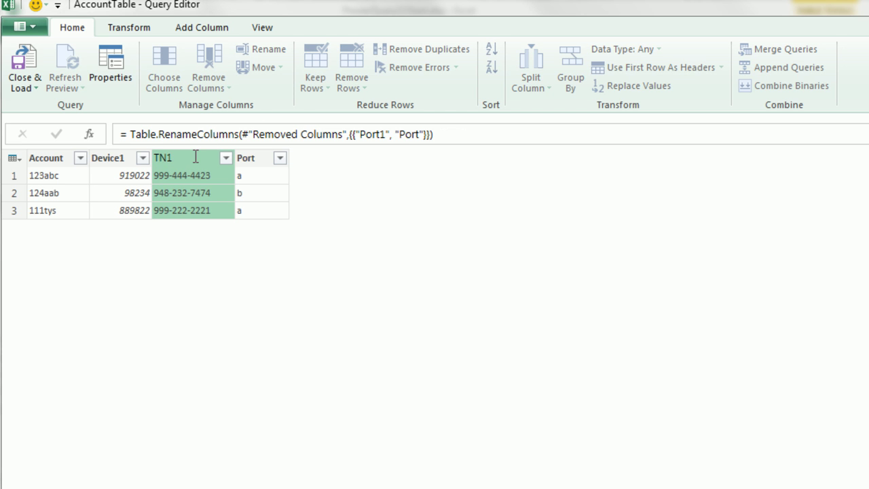
{"action": "left_click", "coordinate": [124, 160]}
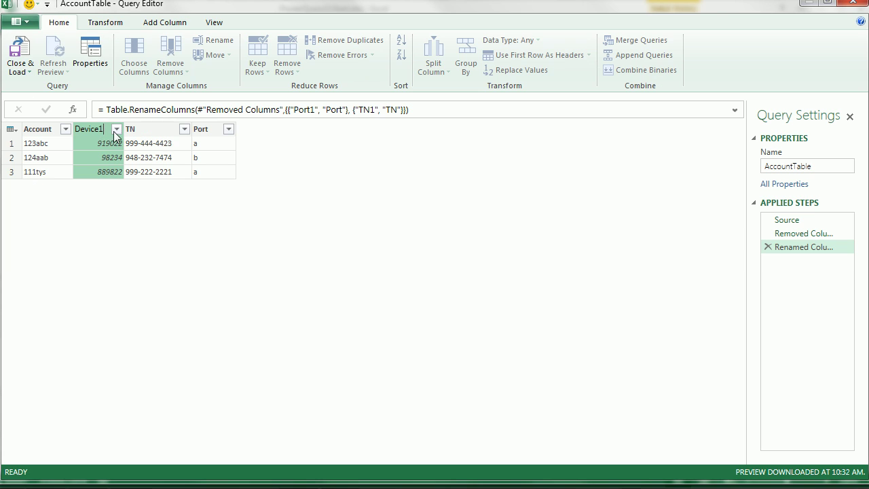
{"action": "left_click", "coordinate": [817, 169]}
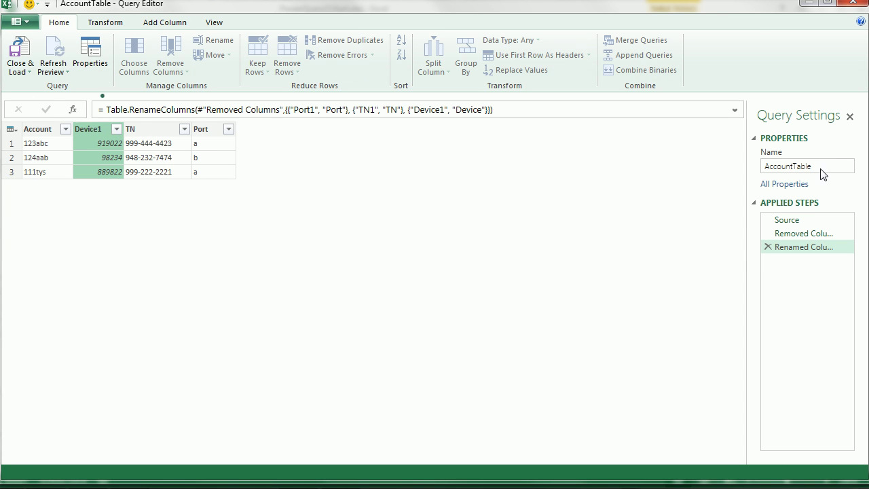
{"action": "left_click_drag", "start_coordinate": [817, 170], "coordinate": [724, 169]}
{"action": "type", "text": "S"}
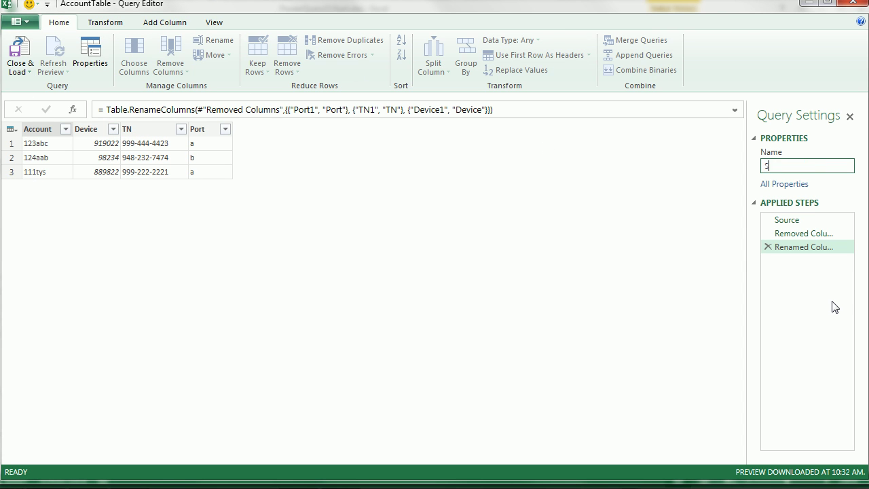
{"action": "type", "text": "et1"}
{"action": "key", "text": "Return"}
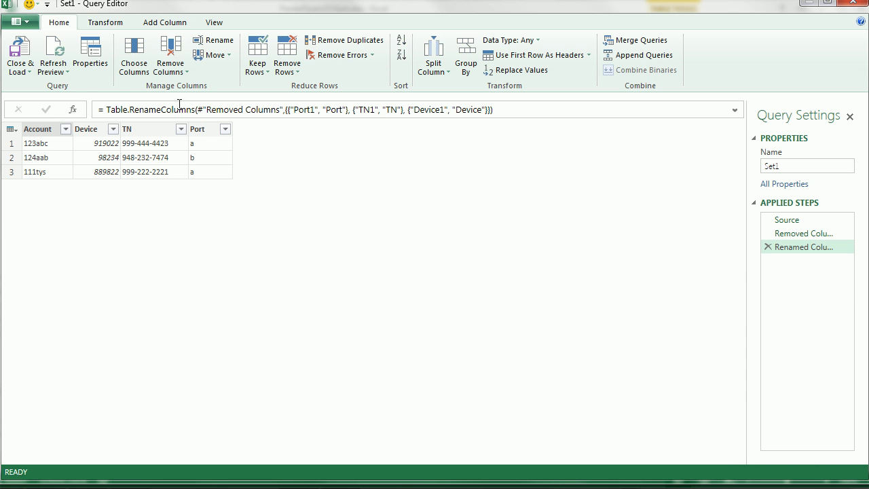
Load Set1 through Close & Load To with Only Create Connection selected.
{"action": "left_click", "coordinate": [30, 69]}
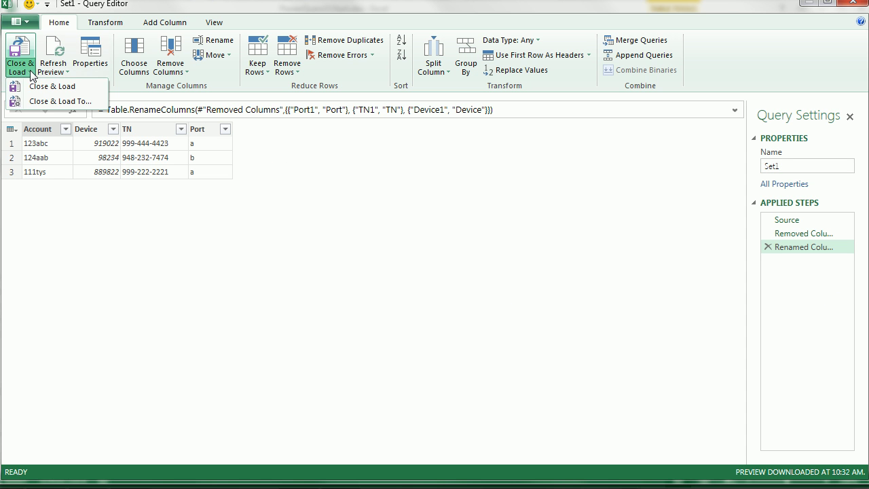
{"action": "left_click", "coordinate": [49, 102]}
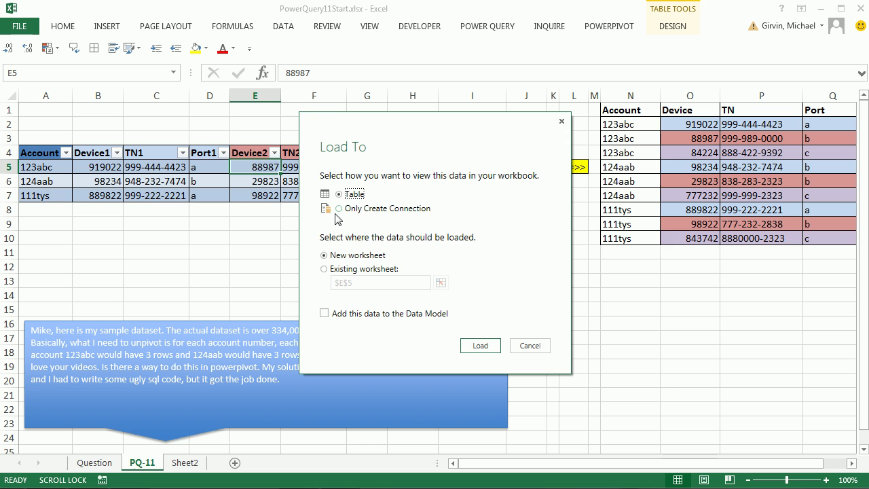
{"action": "left_click", "coordinate": [340, 208]}
{"action": "left_click", "coordinate": [479, 346]}
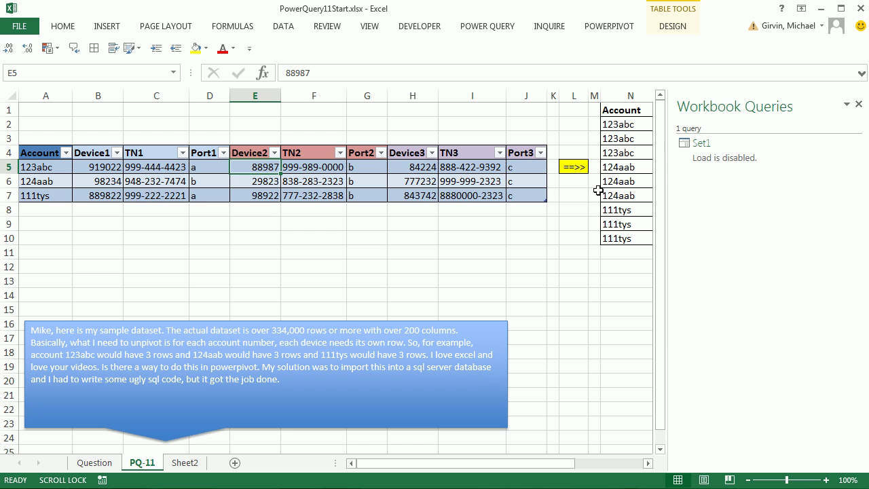
Create a new From Table query on AccountTable and name it Set2.
{"action": "left_click", "coordinate": [217, 173]}
{"action": "key", "text": "alt"}
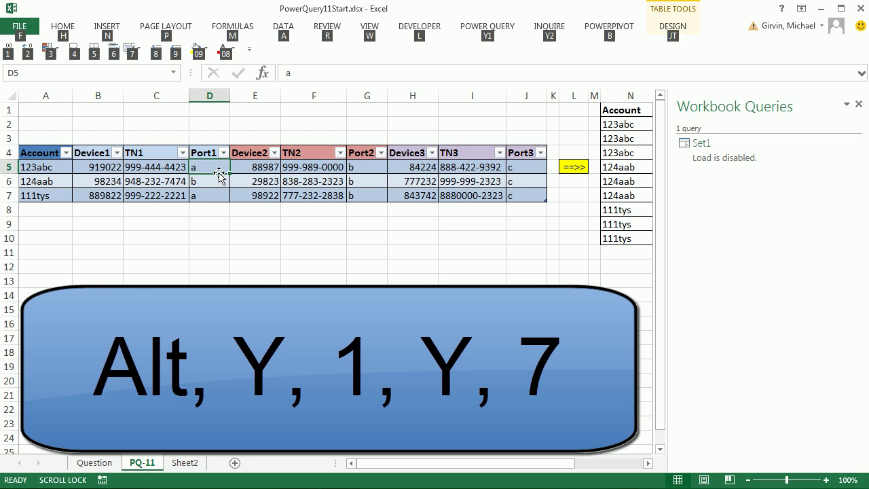
{"action": "key", "text": "y"}
{"action": "key", "text": "1"}
{"action": "key", "text": "y"}
{"action": "key", "text": "7"}
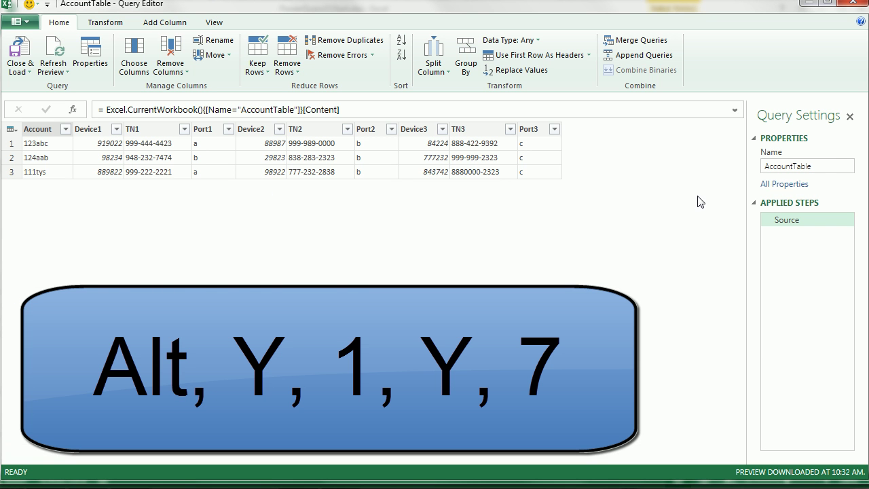
{"action": "double_click", "coordinate": [834, 168]}
{"action": "type", "text": "Set2"}
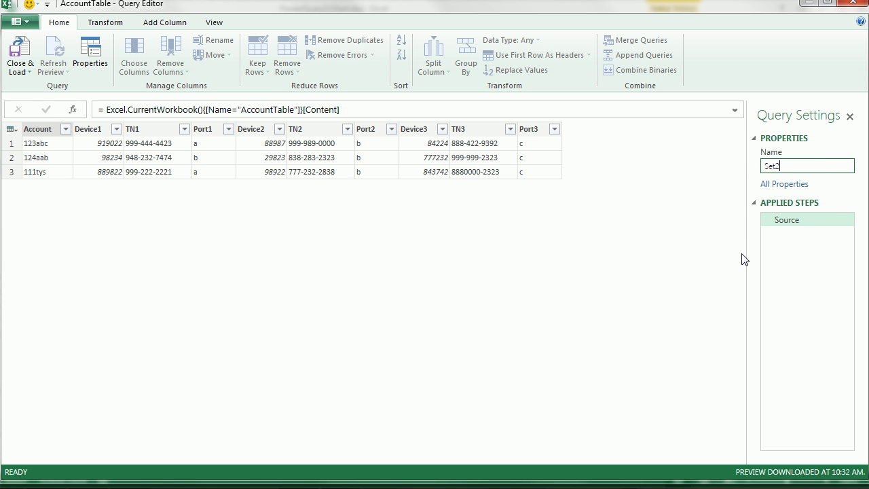
{"action": "key", "text": "Return"}
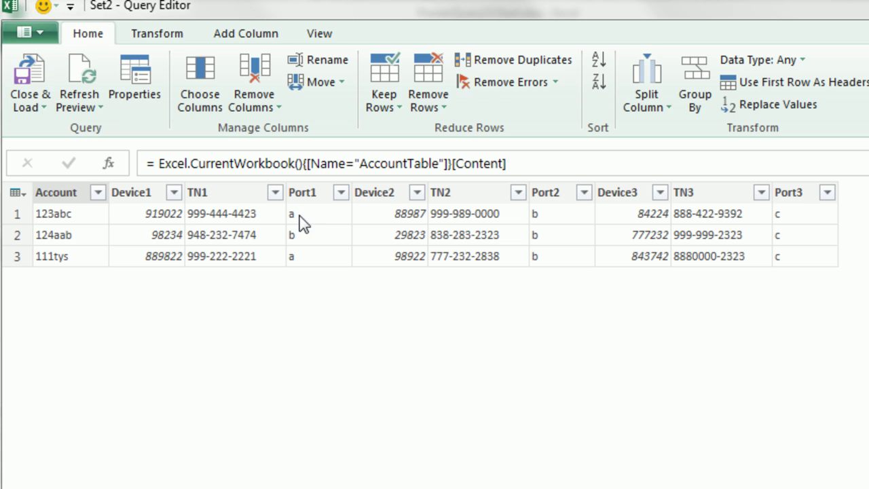
Keep only the Account, Device2, TN2 and Port2 columns with Remove Other Columns.
{"action": "left_click", "coordinate": [394, 194]}
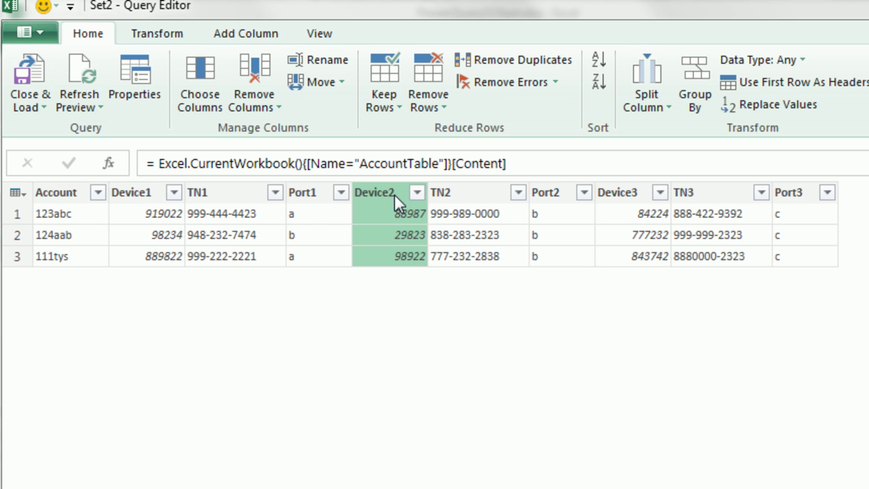
{"action": "left_click", "coordinate": [560, 194], "text": "shift"}
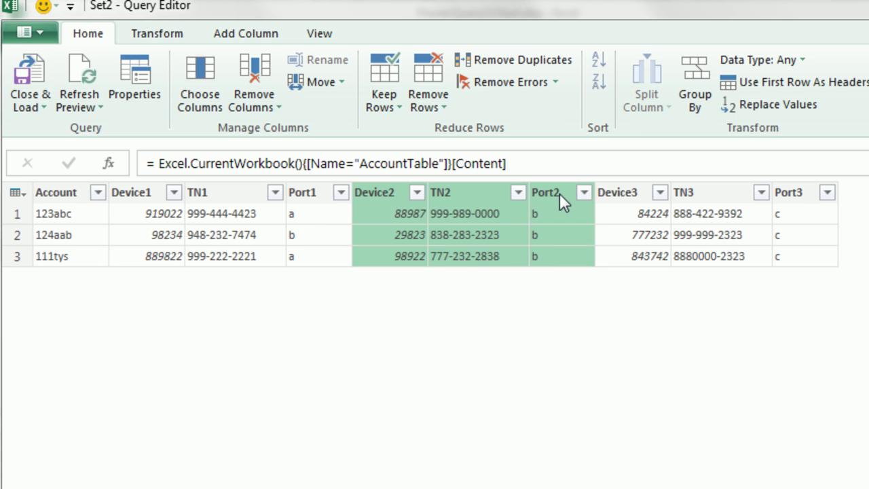
{"action": "left_click", "coordinate": [60, 196], "text": "ctrl"}
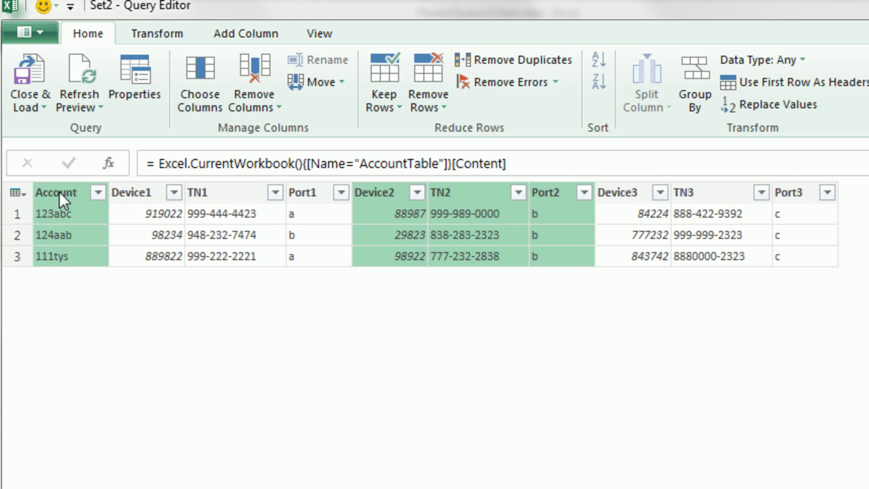
{"action": "right_click", "coordinate": [59, 190]}
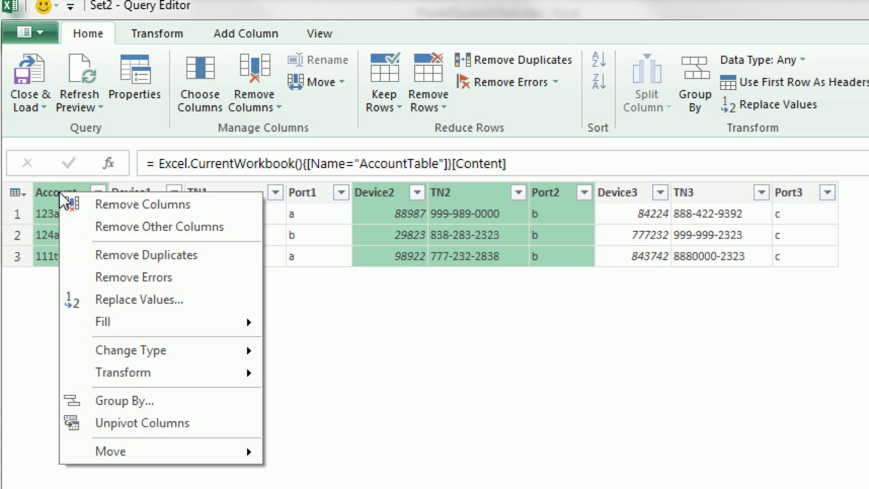
{"action": "left_click", "coordinate": [102, 222]}
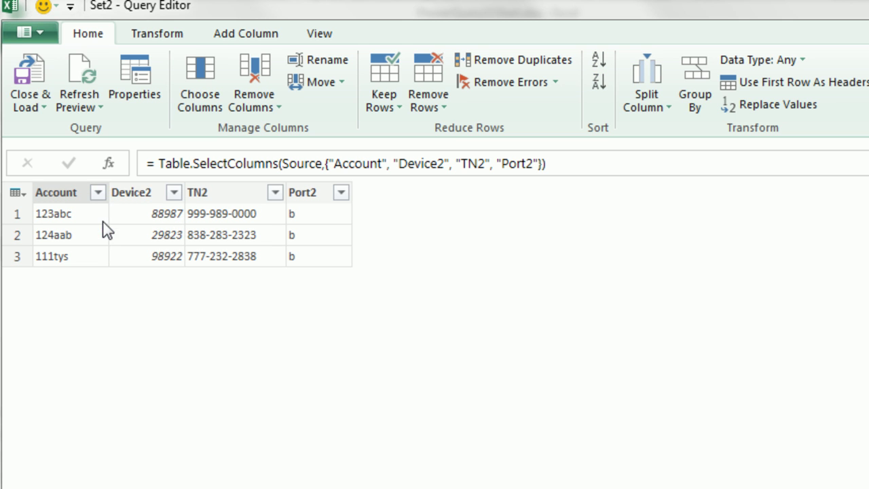
Rename Device2, TN2 and Port2 to Device, TN and Port.
{"action": "double_click", "coordinate": [150, 191]}
{"action": "left_click", "coordinate": [155, 193]}
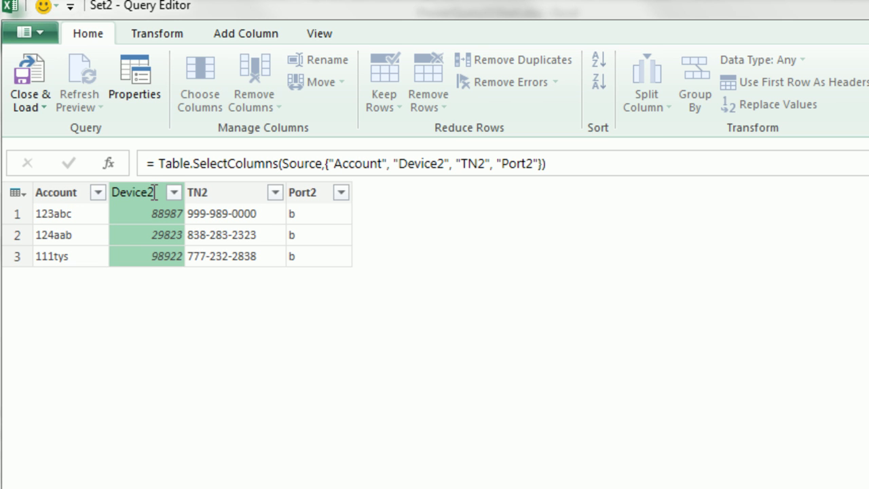
{"action": "key", "text": "BackSpace"}
{"action": "double_click", "coordinate": [231, 193]}
{"action": "left_click", "coordinate": [230, 192]}
{"action": "key", "text": "BackSpace"}
{"action": "left_click", "coordinate": [317, 191]}
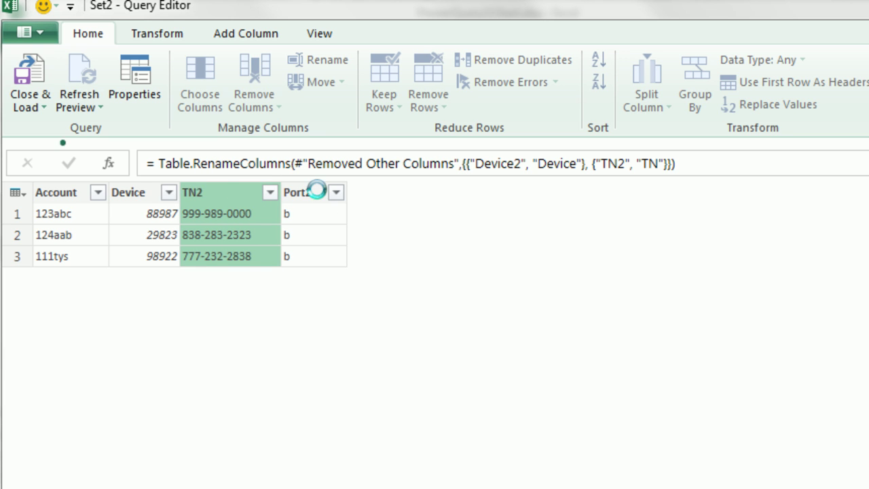
{"action": "double_click", "coordinate": [317, 190]}
{"action": "left_click", "coordinate": [319, 192]}
{"action": "key", "text": "BackSpace"}
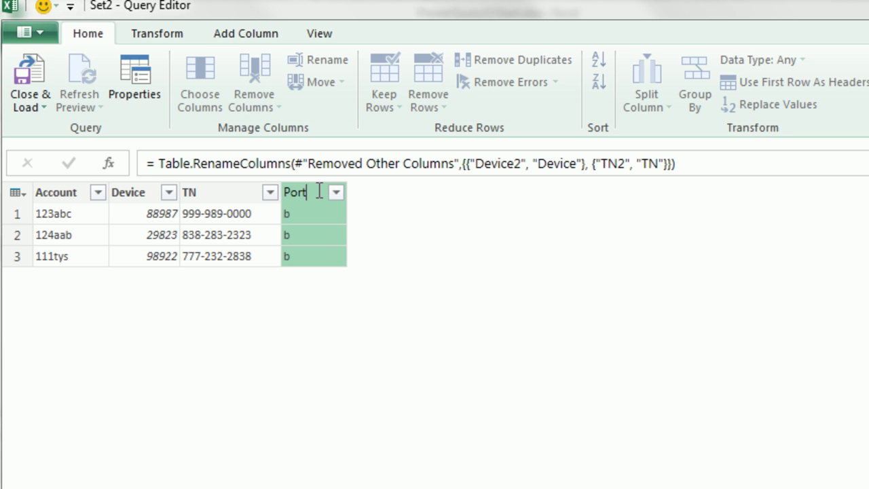
{"action": "key", "text": "Return"}
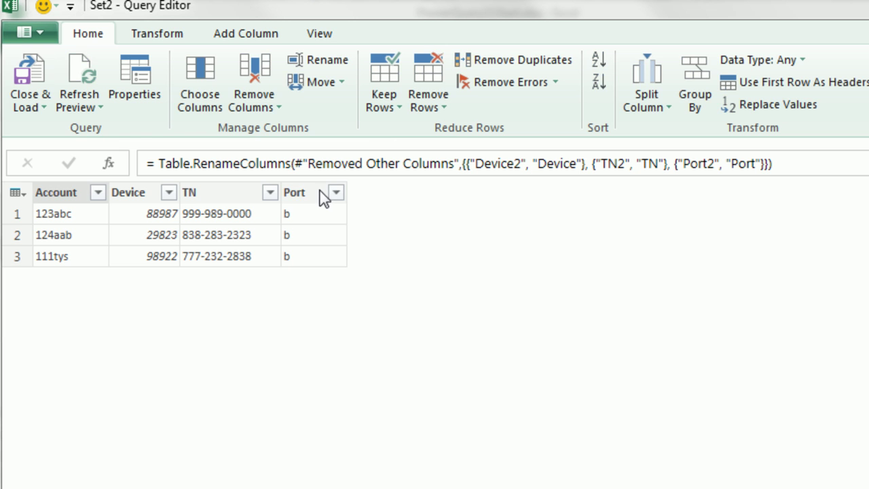
Load Set2 through Close & Load To as Only Create Connection.
{"action": "left_click", "coordinate": [40, 102]}
{"action": "left_click", "coordinate": [75, 150]}
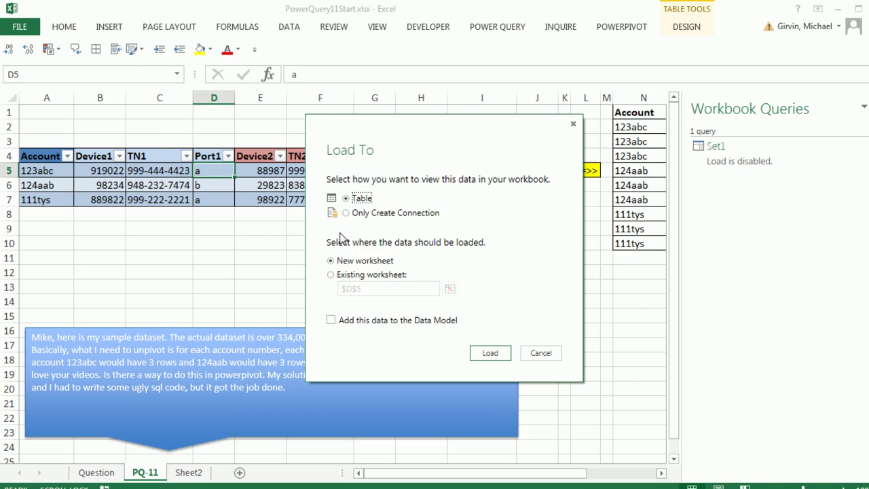
{"action": "left_click", "coordinate": [358, 214]}
{"action": "left_click", "coordinate": [495, 352]}
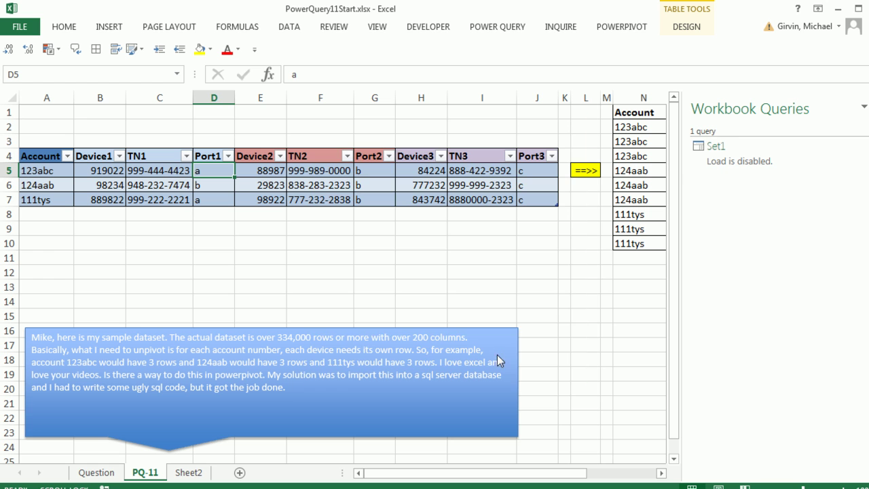
Create a third From Table query on AccountTable with Alt, Y, 1, Y, 7.
{"action": "left_click", "coordinate": [255, 185]}
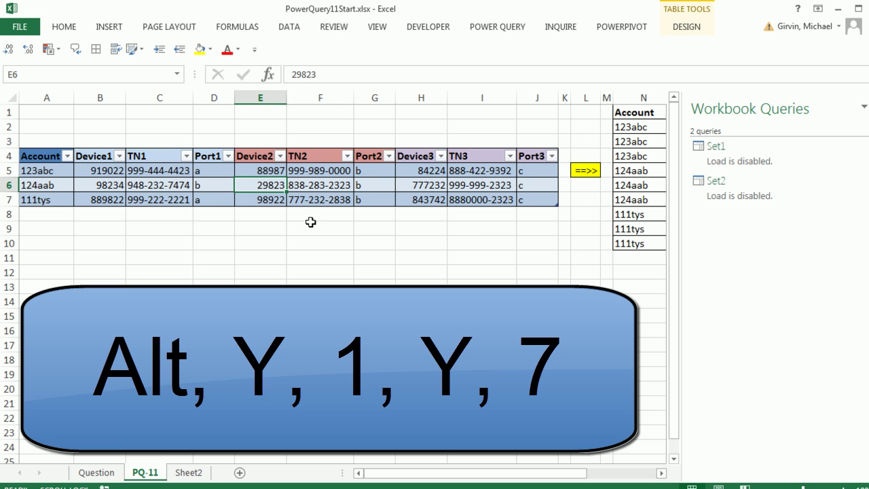
{"action": "key", "text": "alt"}
{"action": "key", "text": "y"}
{"action": "key", "text": "1"}
{"action": "key", "text": "y"}
{"action": "key", "text": "7"}
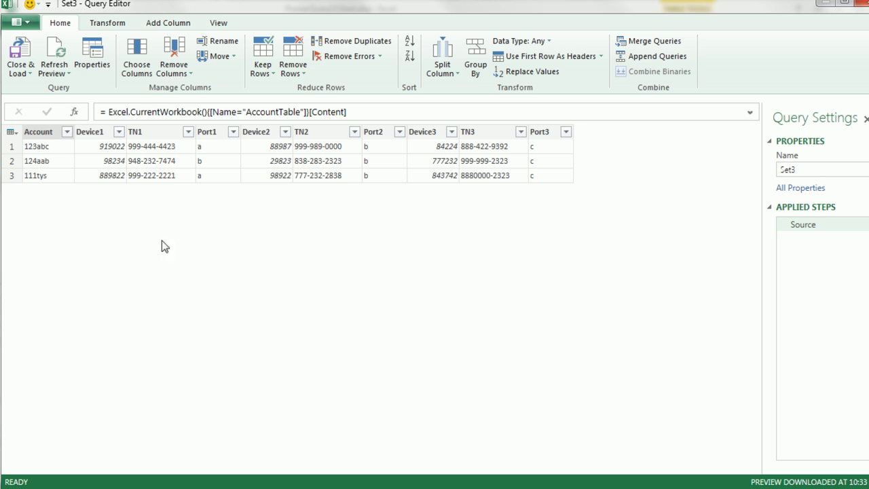
Remove the Device1 through Port2 columns, leaving Account, Device3, TN3 and Port3.
{"action": "left_click", "coordinate": [84, 132]}
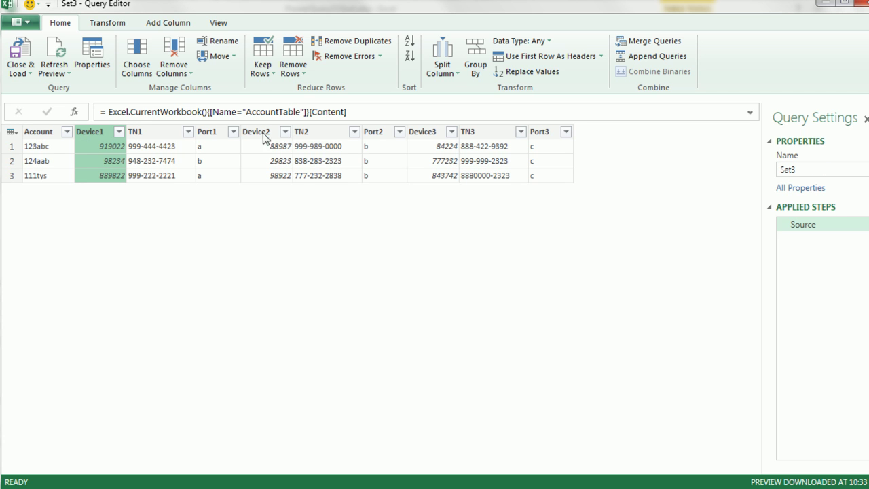
{"action": "left_click", "coordinate": [382, 133], "text": "shift"}
{"action": "right_click", "coordinate": [382, 133]}
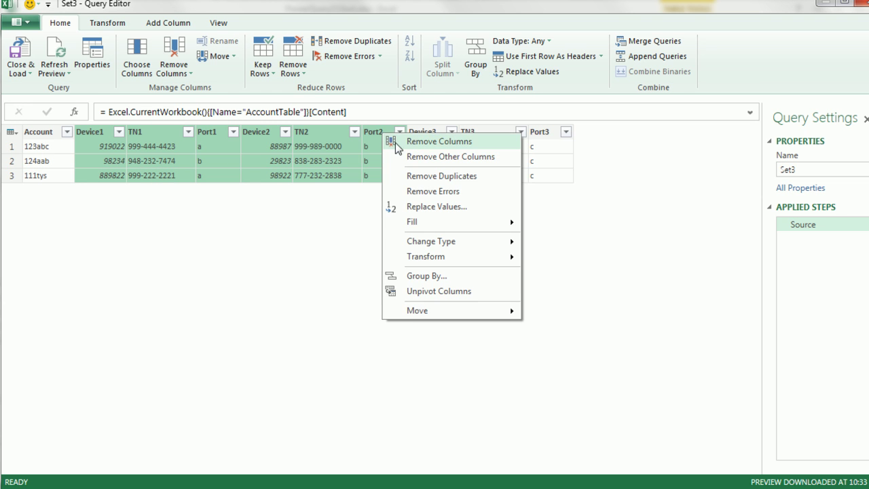
{"action": "left_click", "coordinate": [397, 143]}
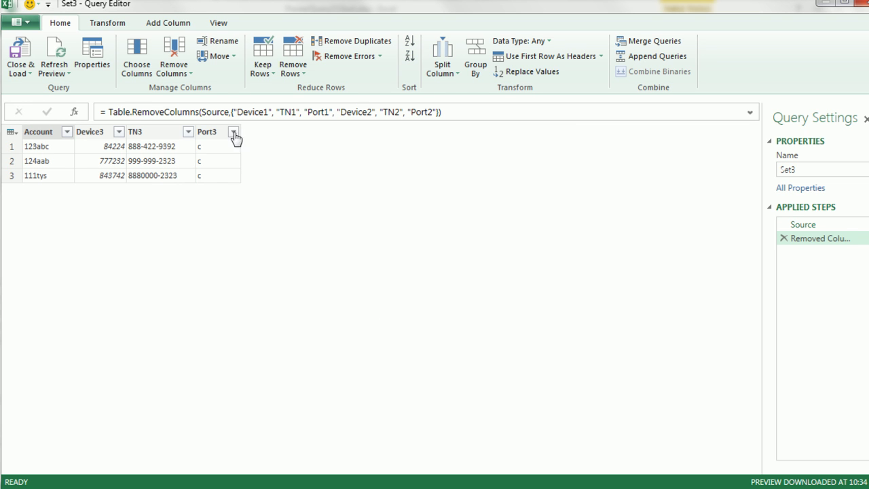
Rename Port3, TN3 and Device3 to Port, TN and Device, and name the query Set3.
{"action": "left_click", "coordinate": [223, 132]}
{"action": "double_click", "coordinate": [223, 132]}
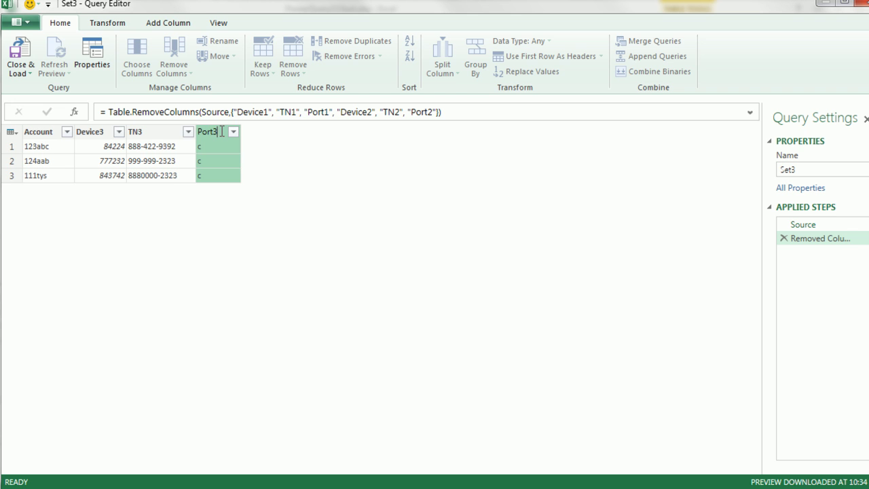
{"action": "key", "text": "Return"}
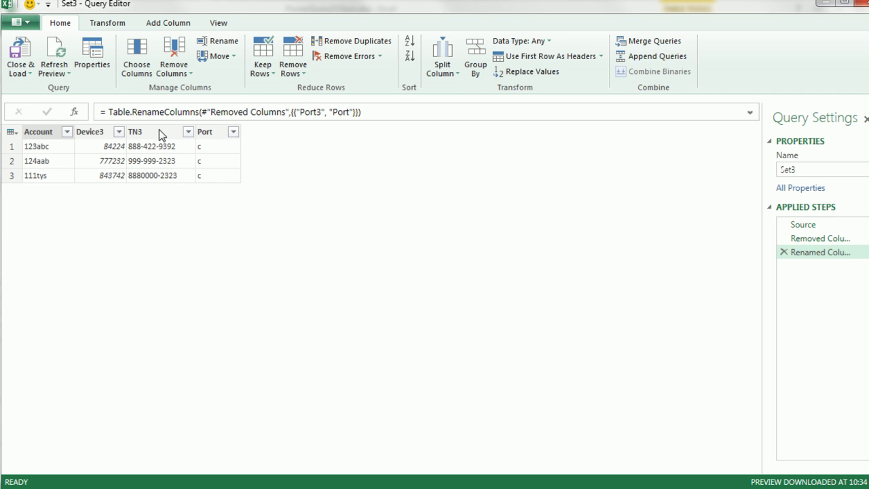
{"action": "left_click", "coordinate": [159, 129]}
{"action": "double_click", "coordinate": [159, 130]}
{"action": "left_click", "coordinate": [160, 131]}
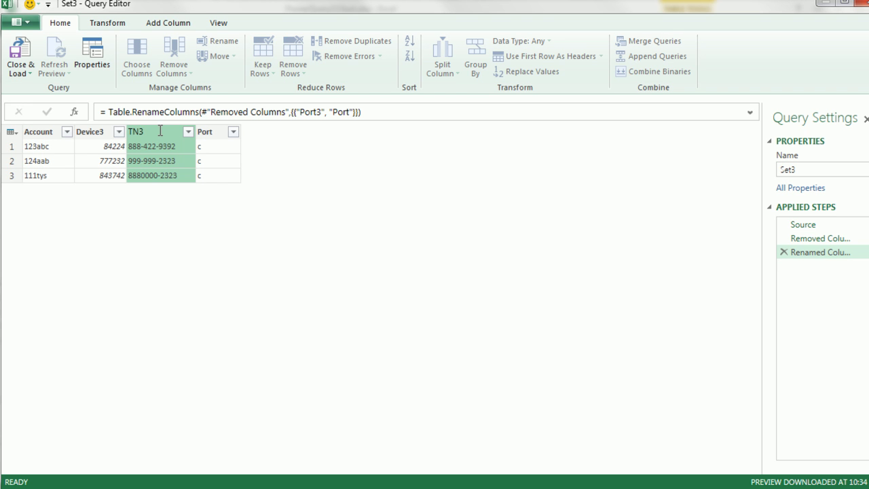
{"action": "key", "text": "Return"}
{"action": "left_click", "coordinate": [102, 133]}
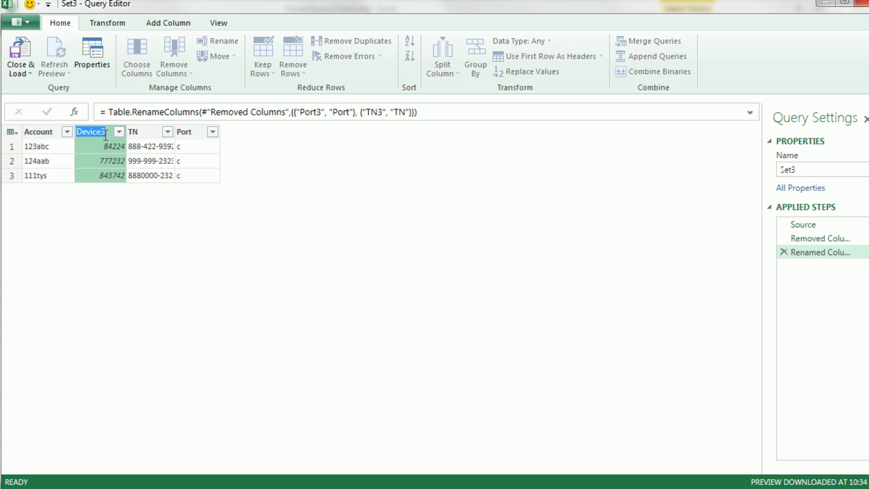
{"action": "key", "text": "Return"}
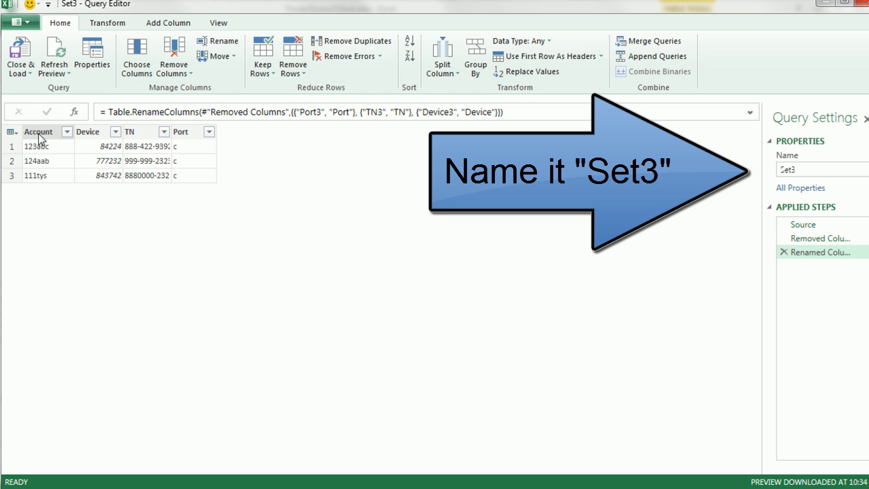
{"action": "left_click", "coordinate": [787, 170]}
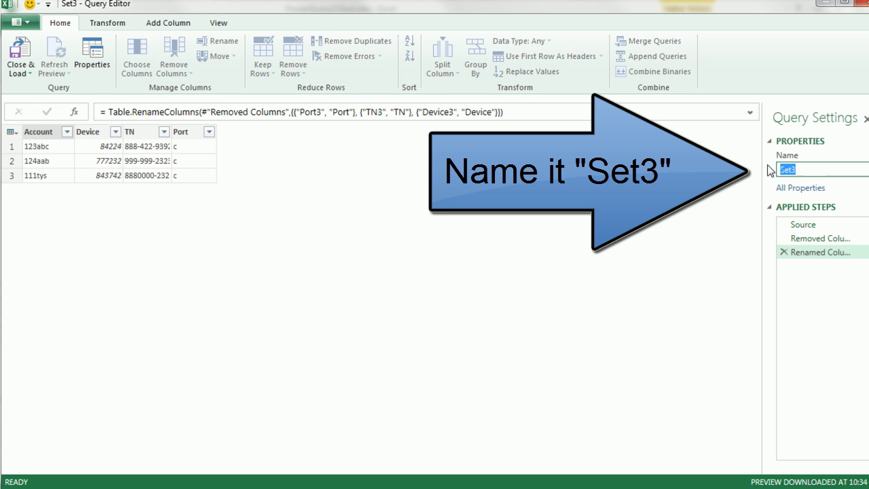
Load Set3 through Close & Load To as Only Create Connection.
{"action": "left_click", "coordinate": [28, 73]}
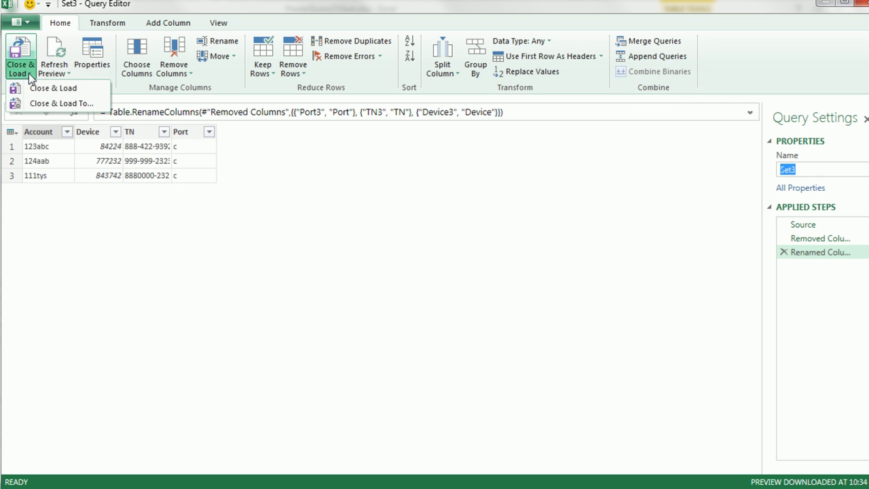
{"action": "left_click", "coordinate": [47, 103]}
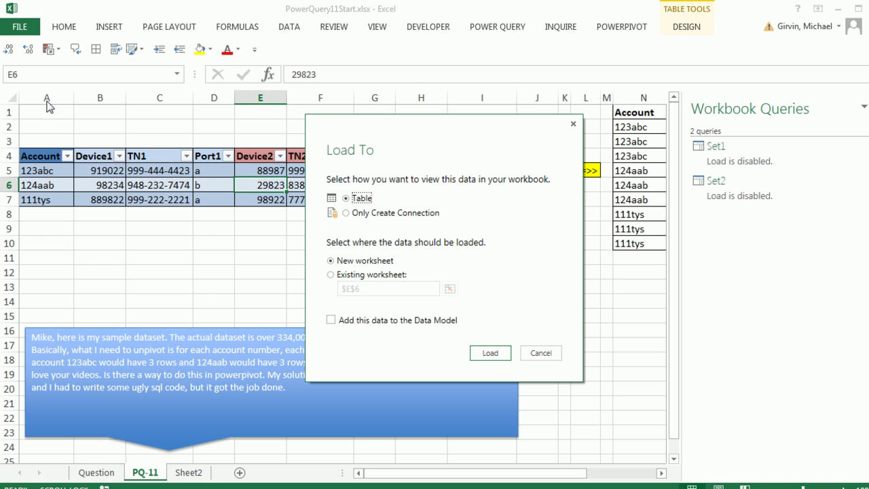
{"action": "left_click", "coordinate": [354, 213]}
{"action": "left_click", "coordinate": [502, 354]}
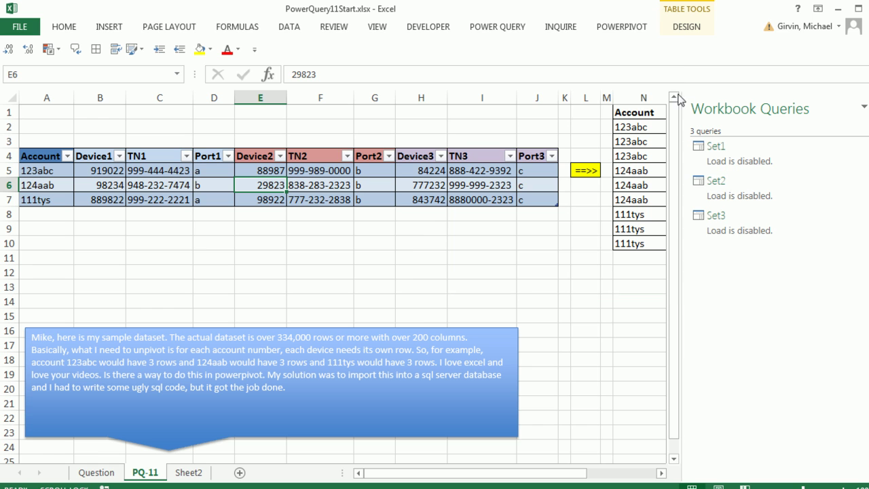
Append Set2 to Set1 as a new combined query of six rows.
{"action": "left_click", "coordinate": [498, 27]}
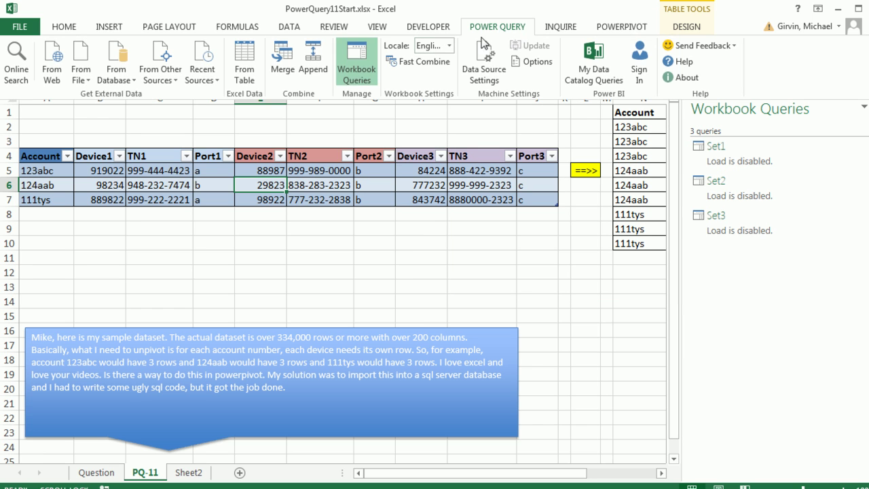
{"action": "left_click", "coordinate": [312, 75]}
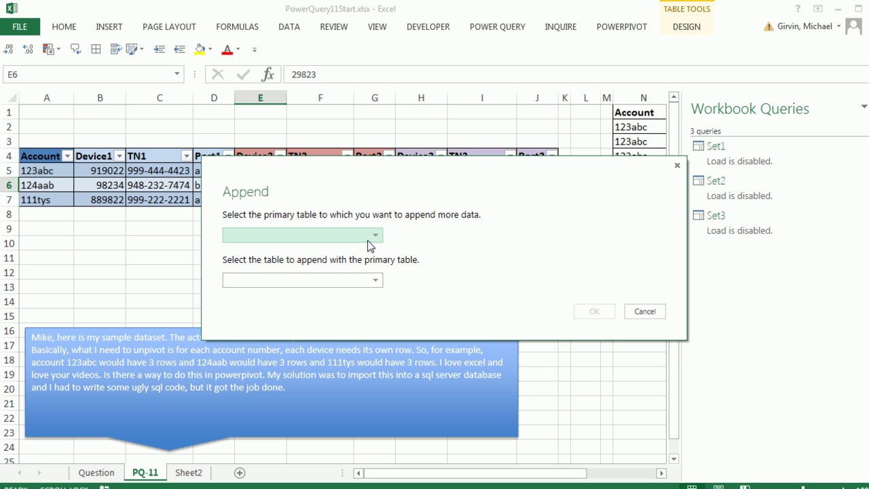
{"action": "left_click", "coordinate": [370, 237]}
{"action": "left_click", "coordinate": [339, 250]}
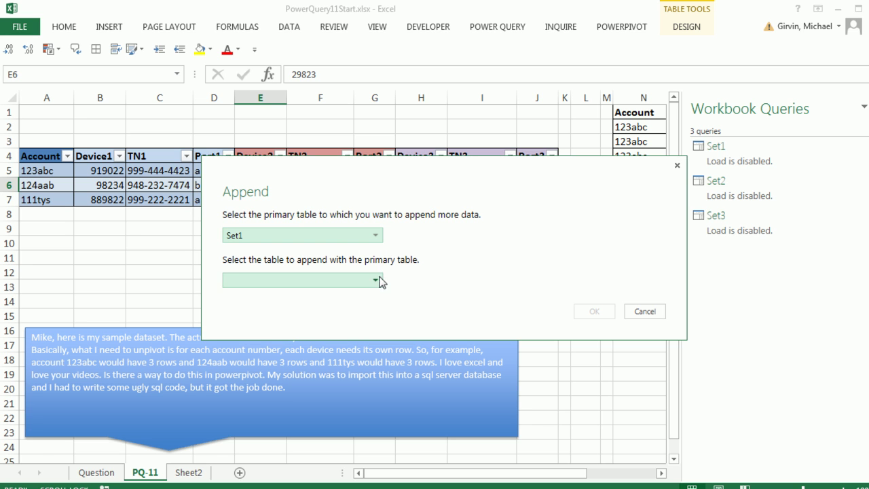
{"action": "left_click", "coordinate": [375, 281]}
{"action": "left_click", "coordinate": [305, 307]}
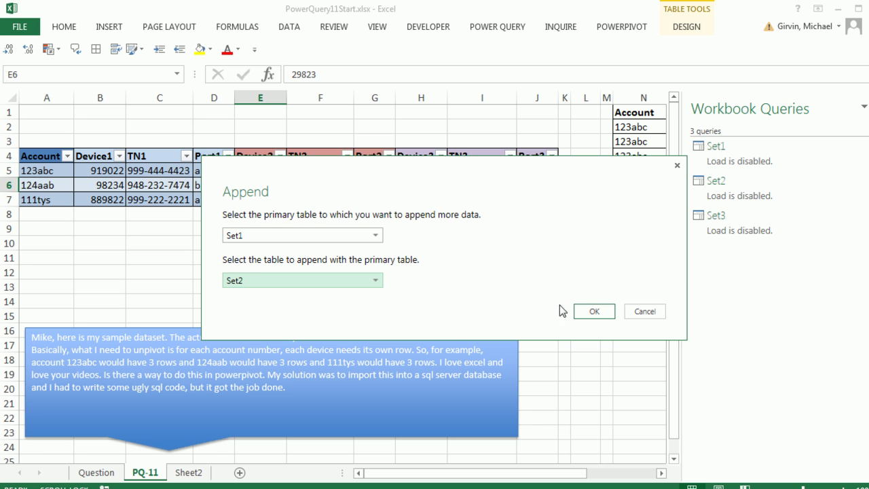
{"action": "left_click", "coordinate": [599, 311]}
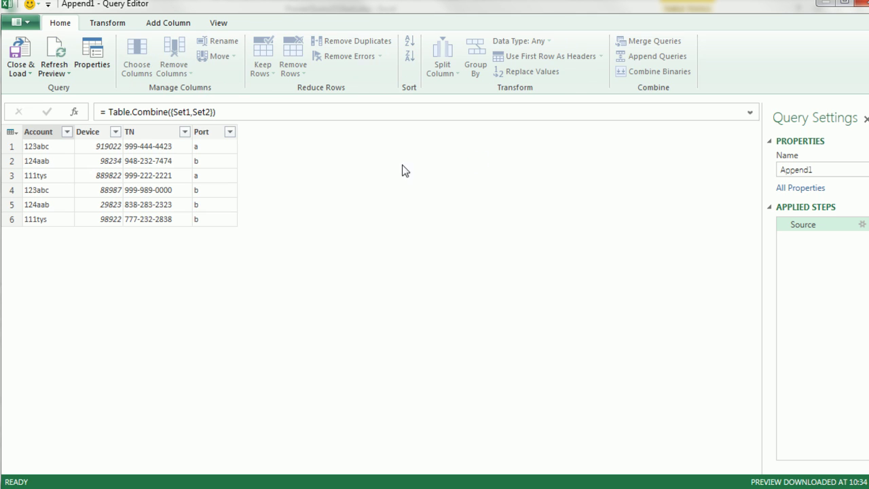
Rename the new append query to 'AllData'.
{"action": "left_click", "coordinate": [849, 175]}
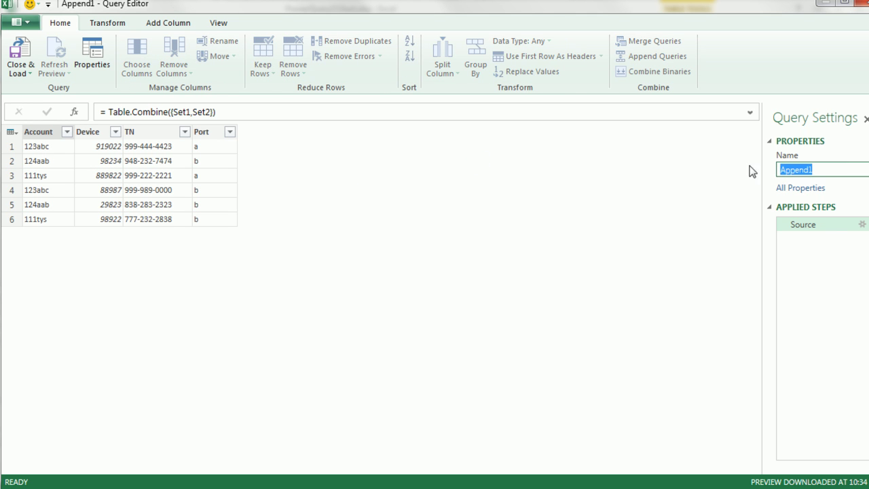
{"action": "type", "text": "AllData"}
{"action": "key", "text": "Return"}
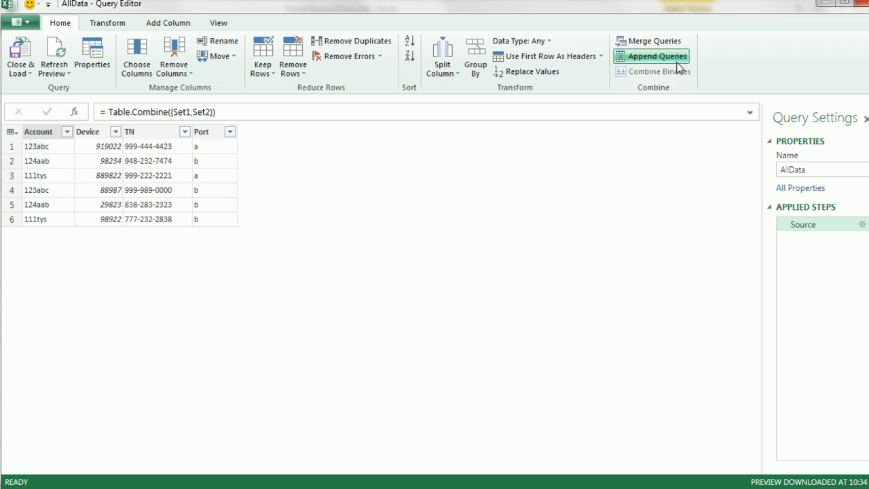
Append Set3 to AllData and sort the nine rows ascending by Account.
{"action": "left_click", "coordinate": [666, 61]}
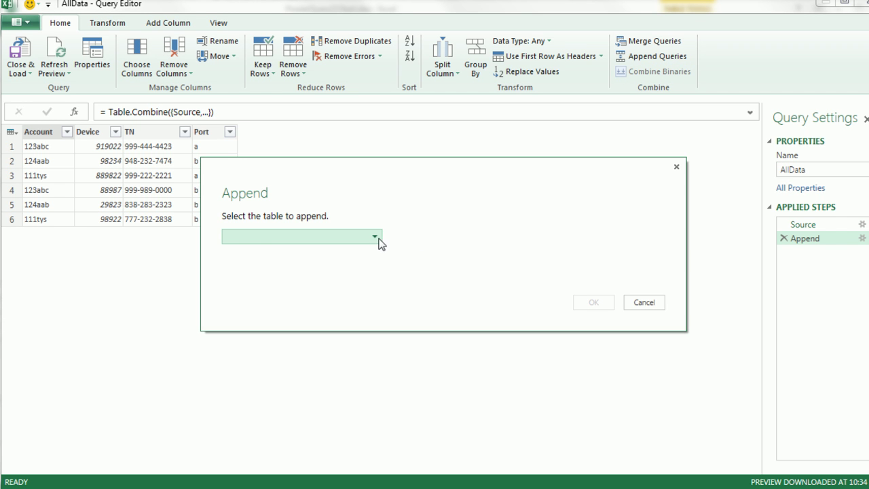
{"action": "left_click", "coordinate": [379, 239]}
{"action": "left_click", "coordinate": [272, 292]}
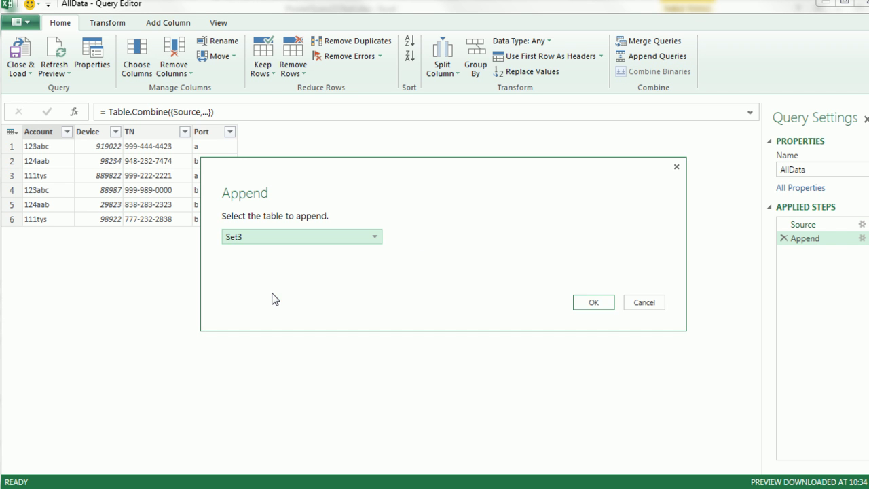
{"action": "left_click", "coordinate": [592, 303]}
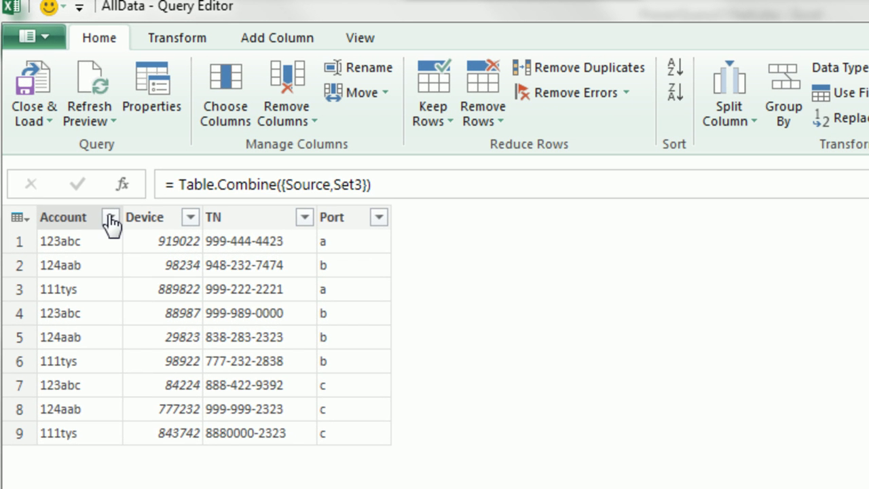
{"action": "left_click", "coordinate": [109, 216]}
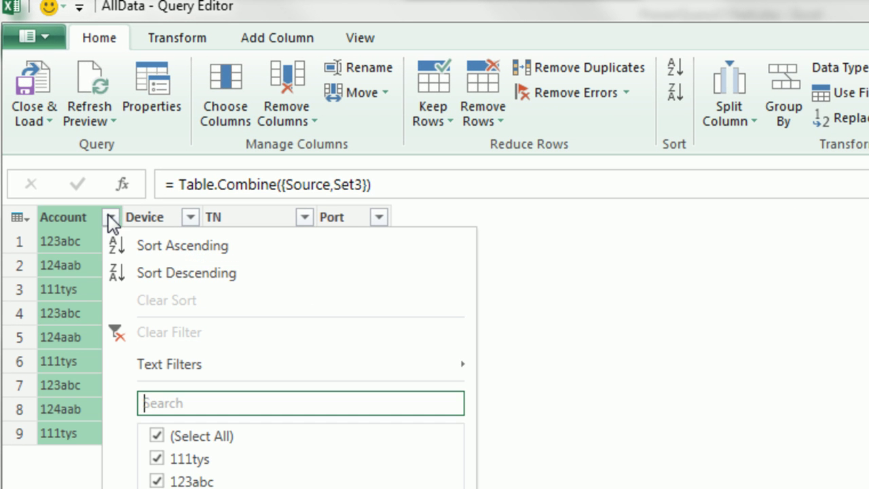
{"action": "left_click", "coordinate": [207, 248]}
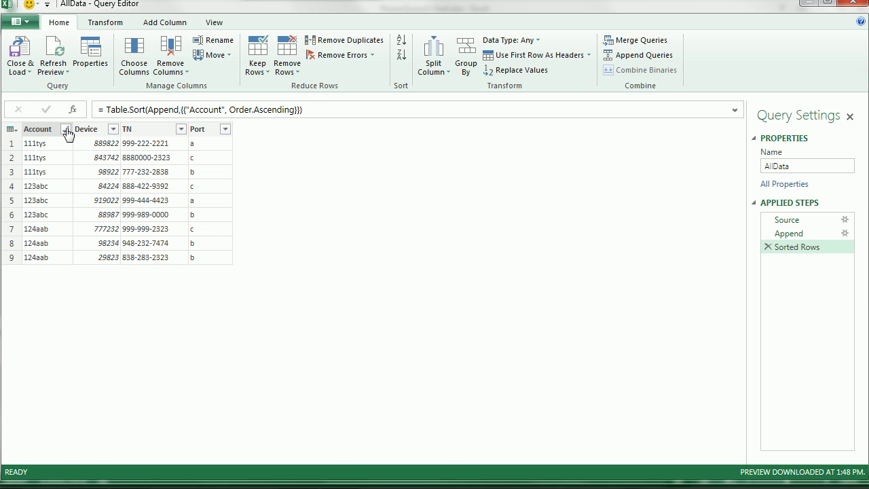
Load AllData as a table on the existing worksheet starting at cell N12.
{"action": "left_click", "coordinate": [48, 115]}
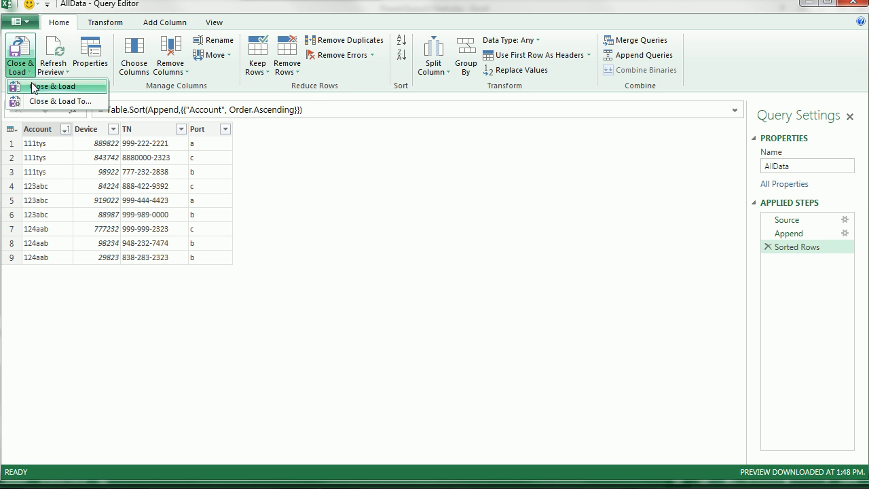
{"action": "left_click", "coordinate": [45, 101]}
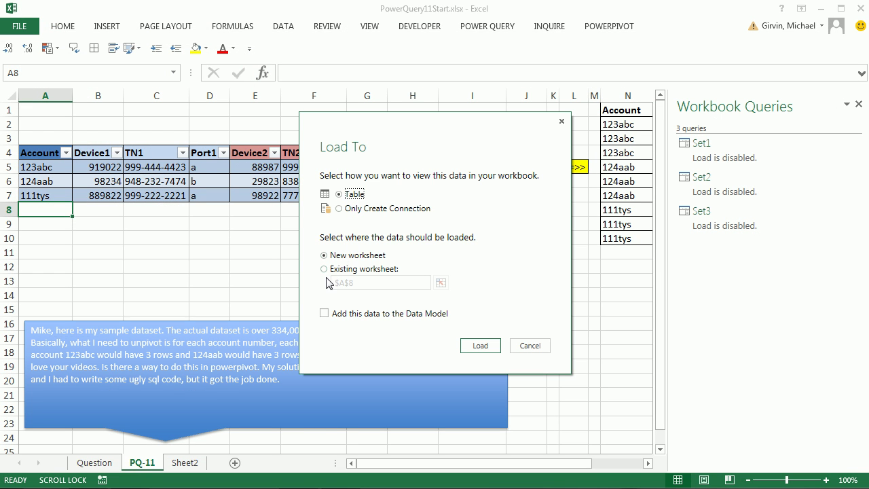
{"action": "left_click", "coordinate": [324, 269]}
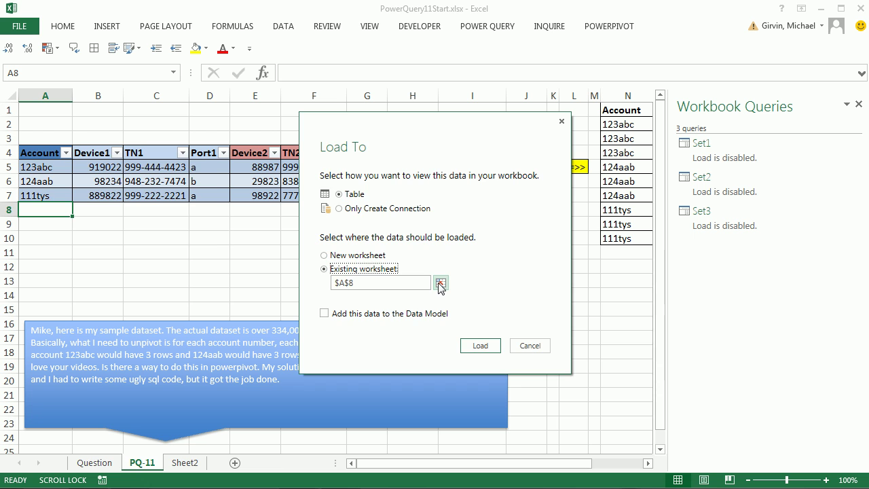
{"action": "left_click", "coordinate": [441, 283]}
{"action": "left_click_drag", "start_coordinate": [553, 463], "coordinate": [601, 463]}
{"action": "left_click", "coordinate": [435, 267]}
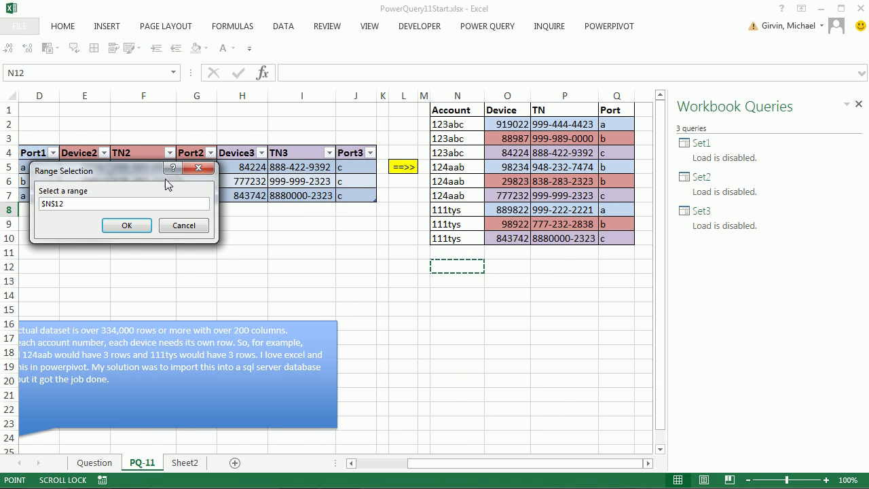
{"action": "left_click_drag", "start_coordinate": [148, 169], "coordinate": [316, 201]}
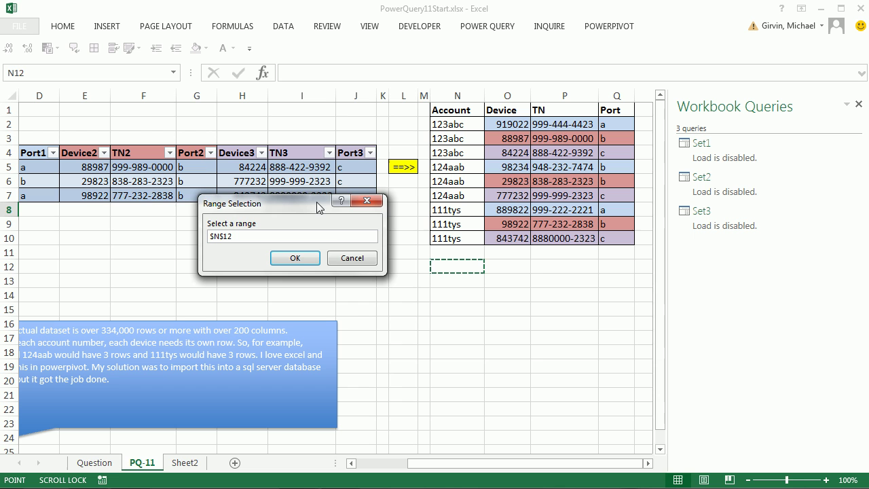
{"action": "left_click", "coordinate": [296, 259]}
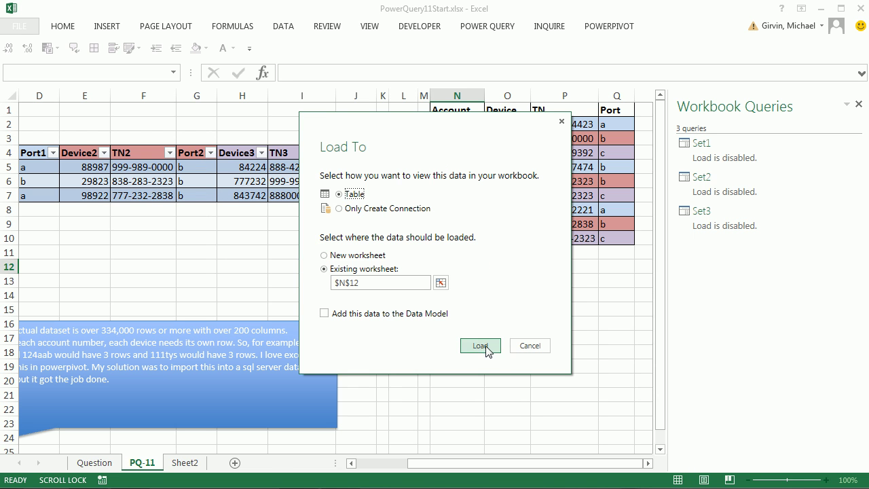
{"action": "left_click", "coordinate": [494, 351]}
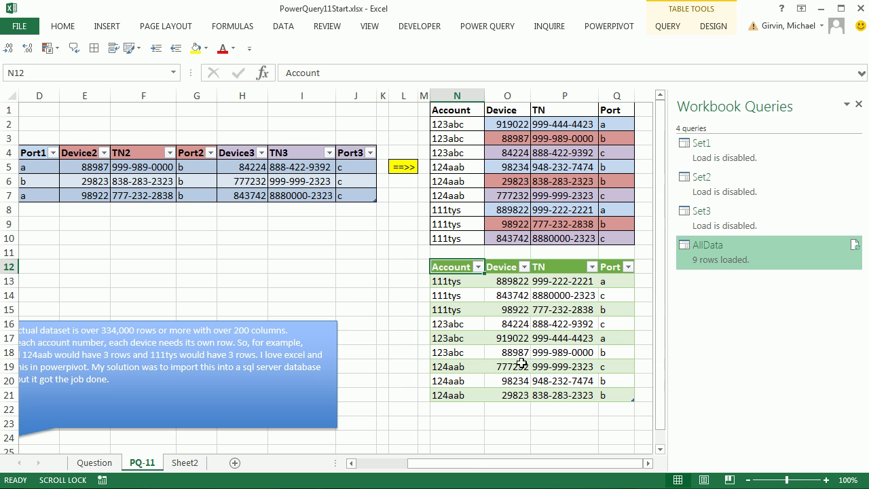
Paste the new 730bim account record into row 8 below the source table.
{"action": "left_click_drag", "start_coordinate": [480, 466], "coordinate": [466, 467]}
{"action": "left_click", "coordinate": [36, 211]}
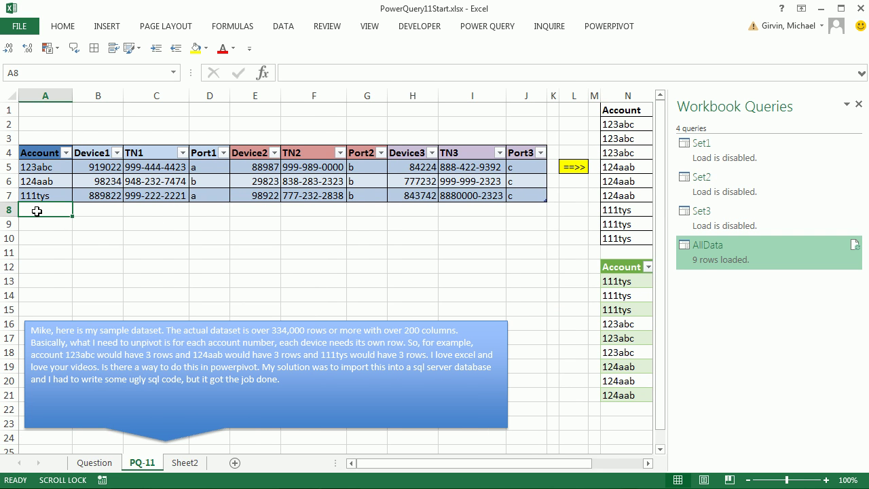
{"action": "key", "text": "ctrl+v"}
{"action": "left_click", "coordinate": [527, 237]}
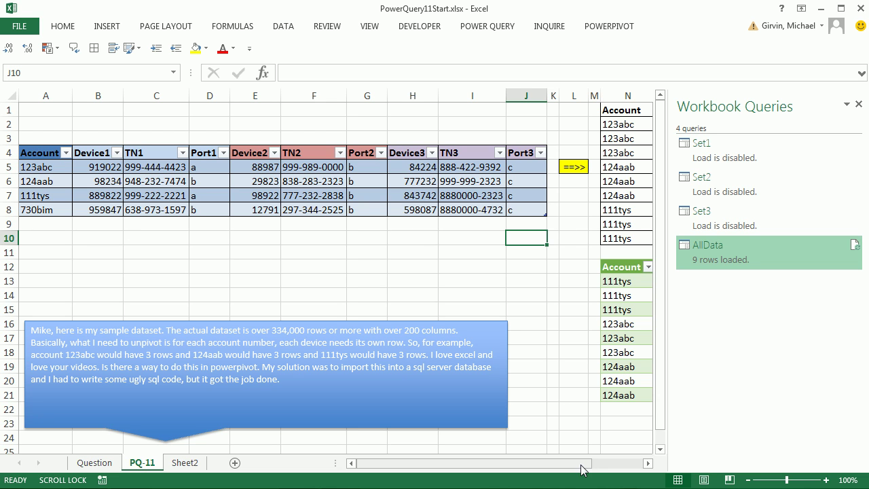
Refresh the AllData table so it grows to 12 rows.
{"action": "left_click_drag", "start_coordinate": [587, 464], "coordinate": [647, 464]}
{"action": "left_click", "coordinate": [649, 463]}
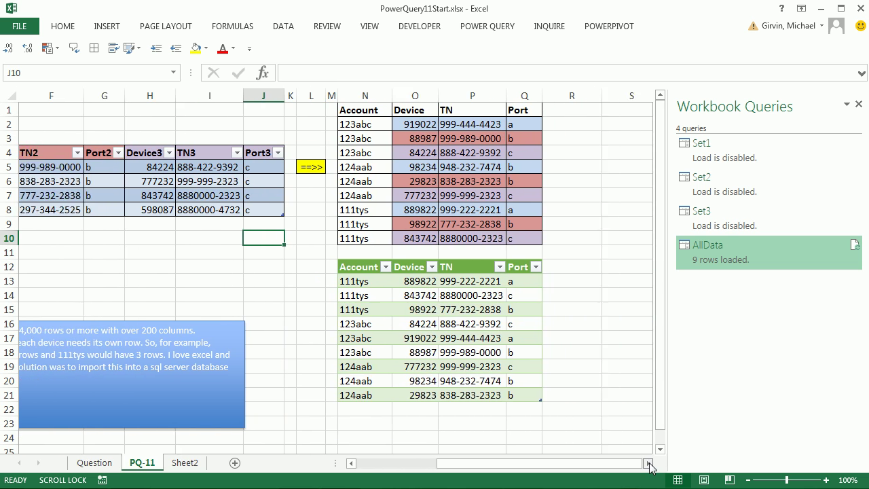
{"action": "right_click", "coordinate": [328, 287]}
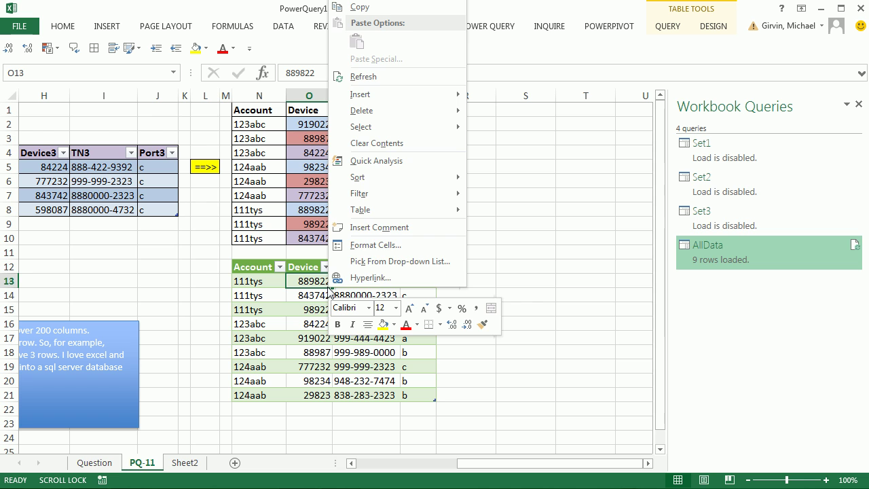
{"action": "left_click", "coordinate": [399, 77]}
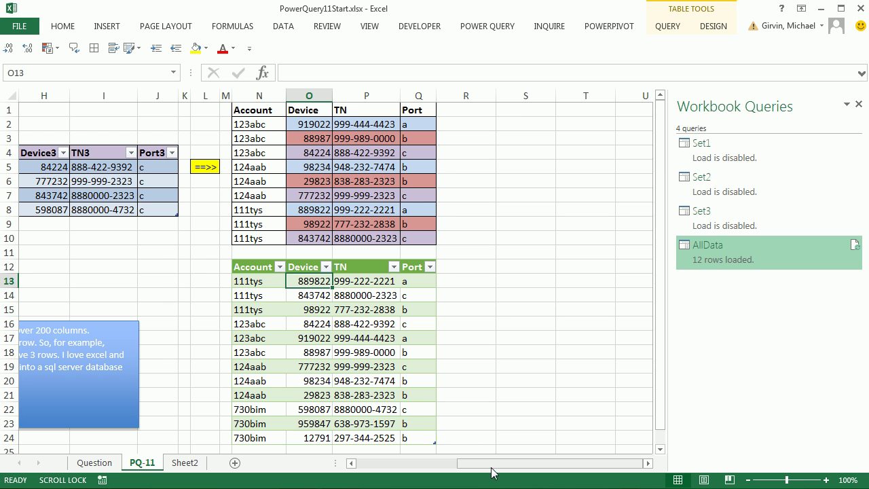
{"action": "left_click_drag", "start_coordinate": [494, 468], "coordinate": [360, 465]}
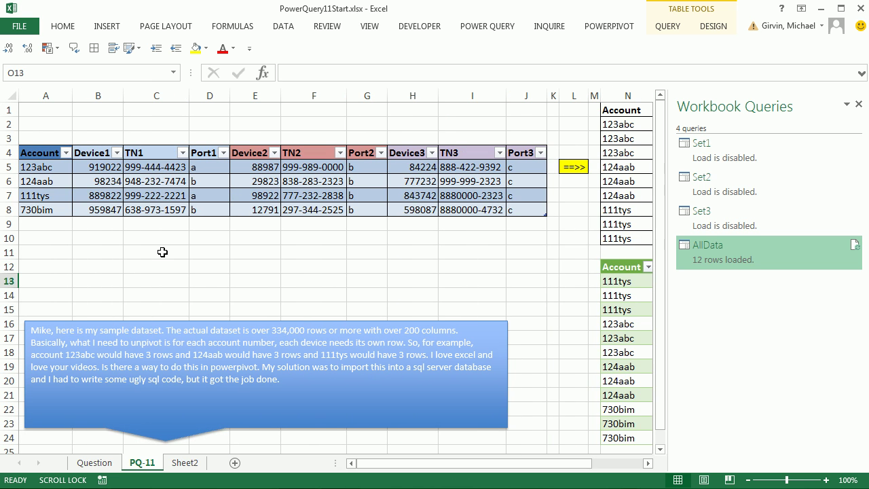
{"action": "left_click_drag", "start_coordinate": [45, 150], "coordinate": [202, 151]}
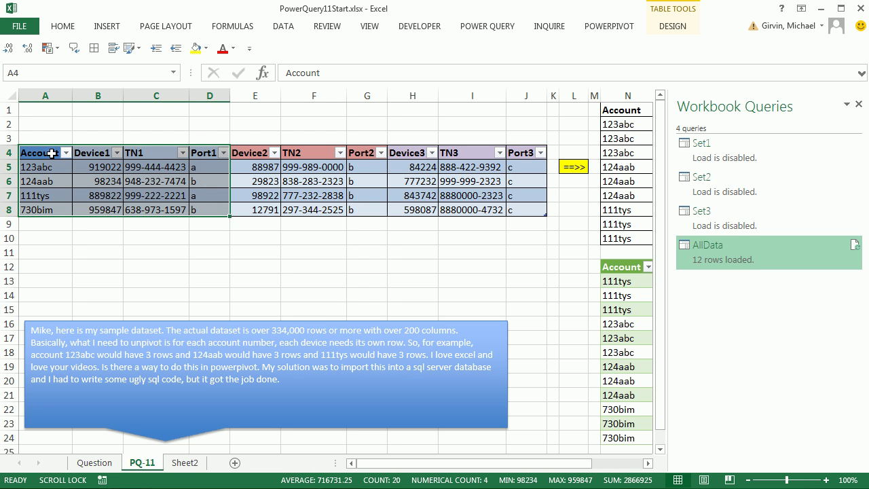
{"action": "left_click_drag", "start_coordinate": [68, 148], "coordinate": [56, 209]}
{"action": "left_click_drag", "start_coordinate": [259, 154], "coordinate": [366, 196], "text": "ctrl"}
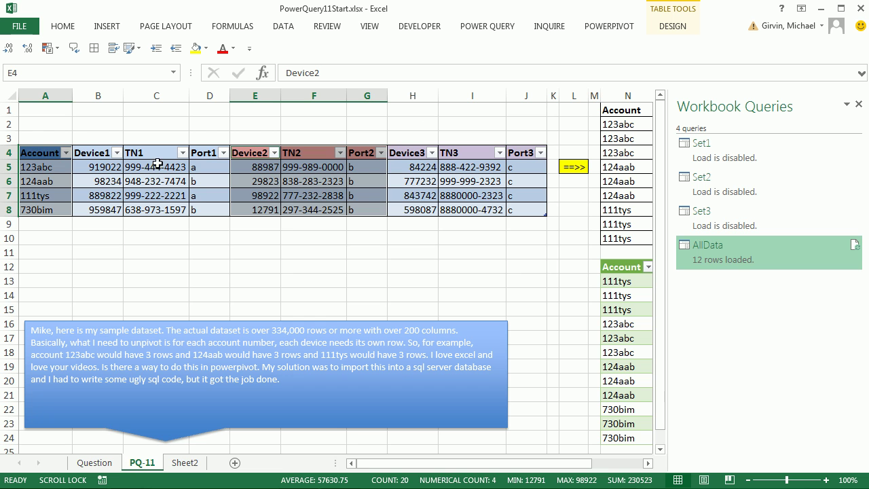
{"action": "left_click_drag", "start_coordinate": [45, 155], "coordinate": [47, 211]}
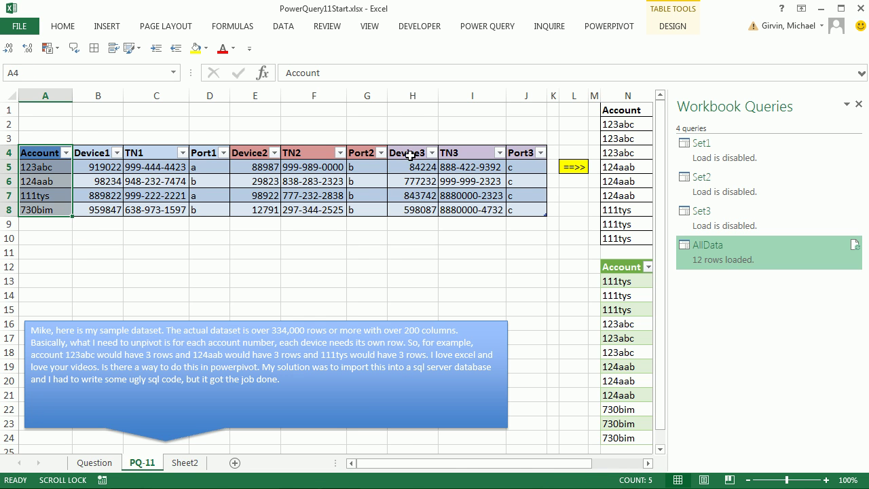
{"action": "left_click_drag", "start_coordinate": [410, 153], "coordinate": [528, 202], "text": "ctrl"}
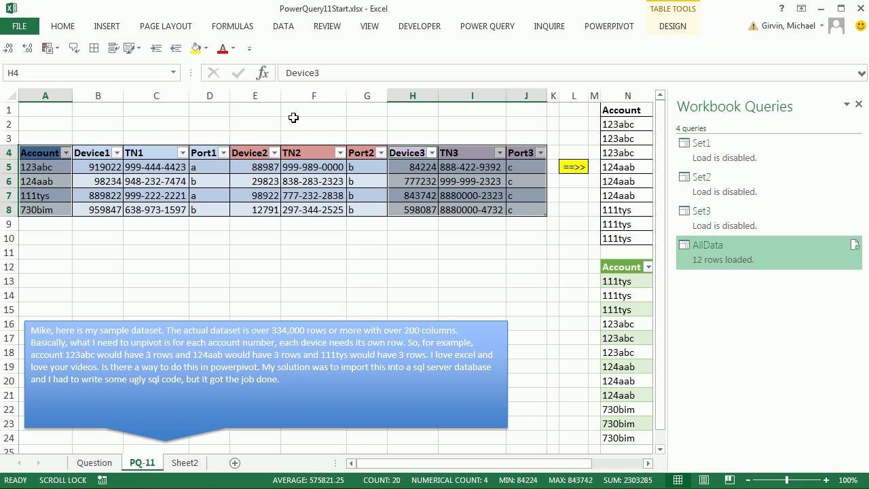
{"action": "left_click", "coordinate": [434, 255]}
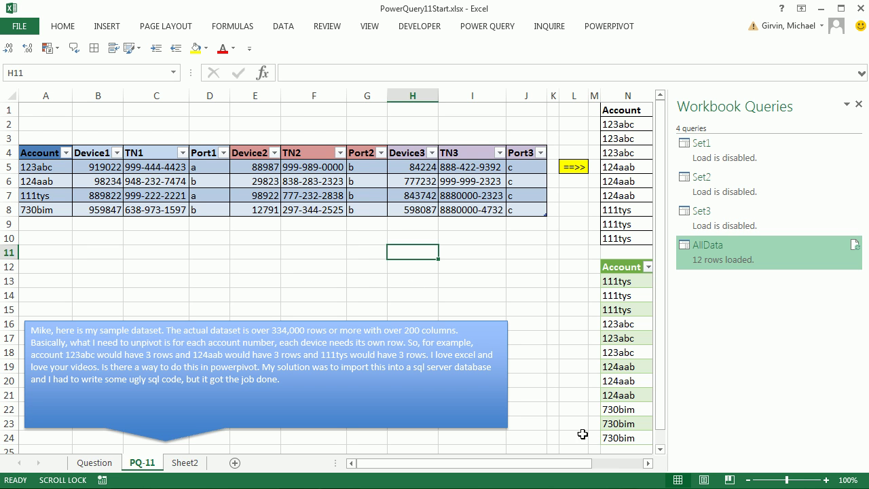
{"action": "left_click", "coordinate": [648, 463]}
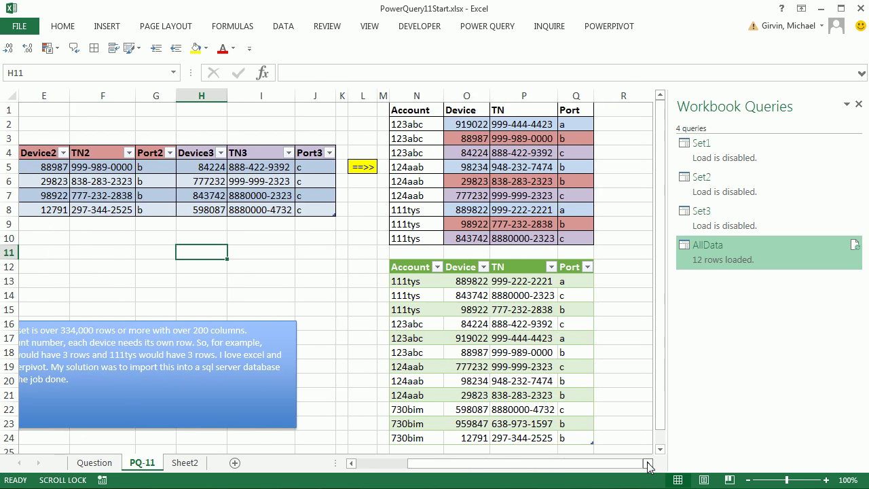